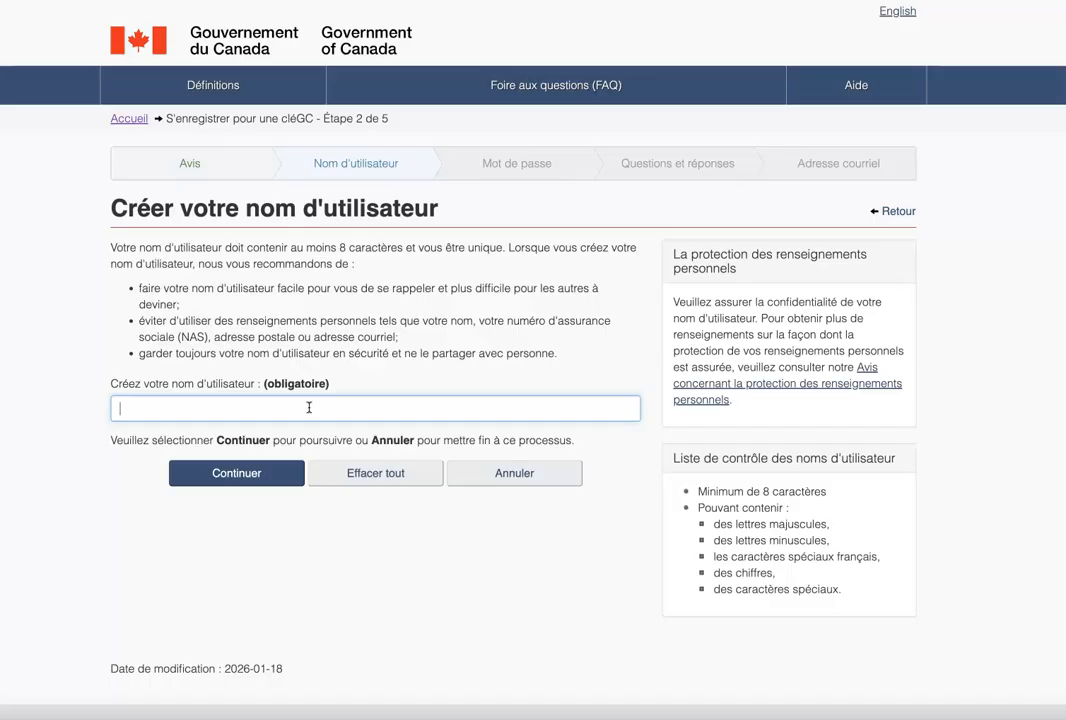
Step: Enter a new GCKey username of at least 8 allowed characters
type("l")
type("nfo")
type("s")
type("parents")
type("quebec")
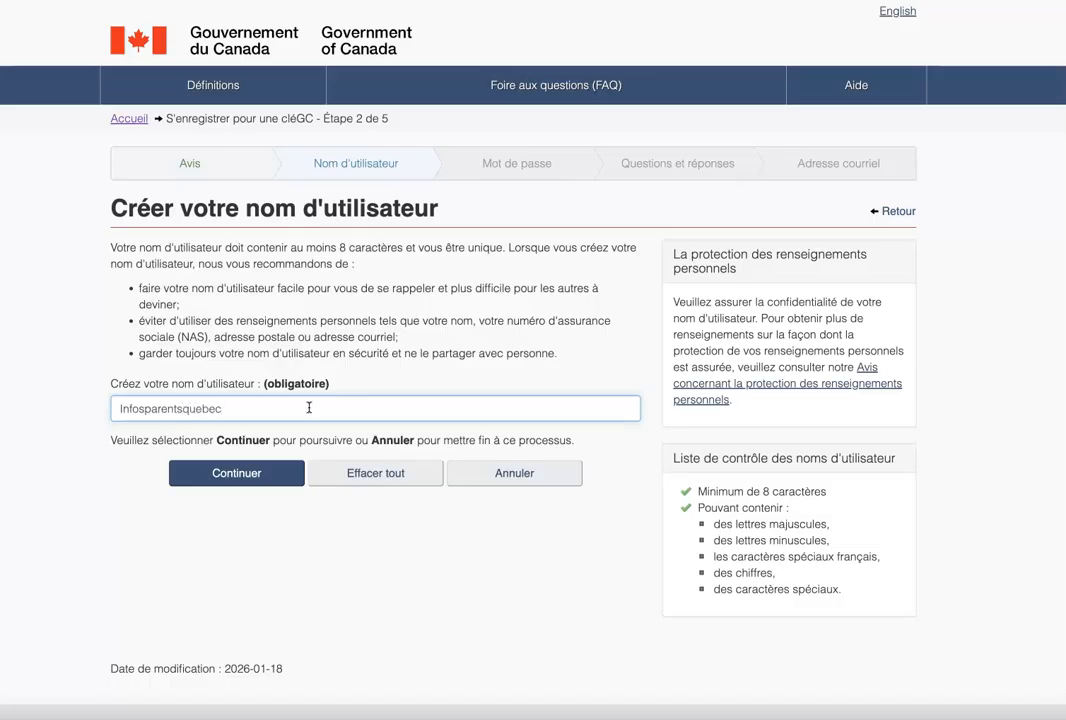
type("2026")
Step: Submit the username, then type a new password and correct its last characters
left_click(245, 474)
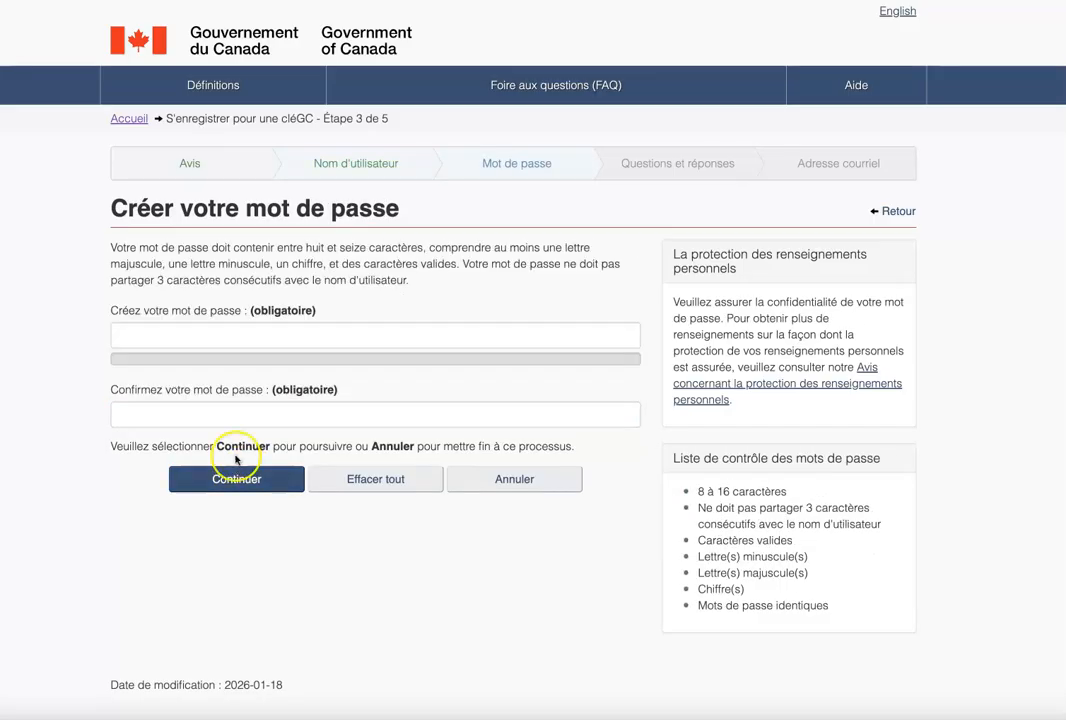
left_click(193, 334)
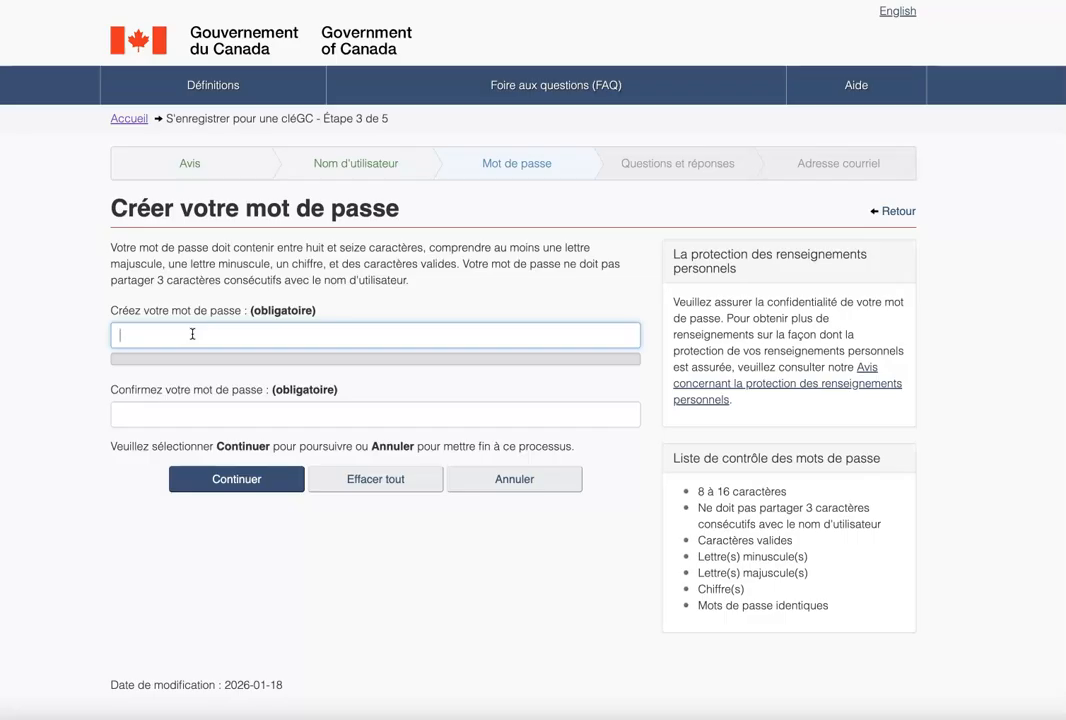
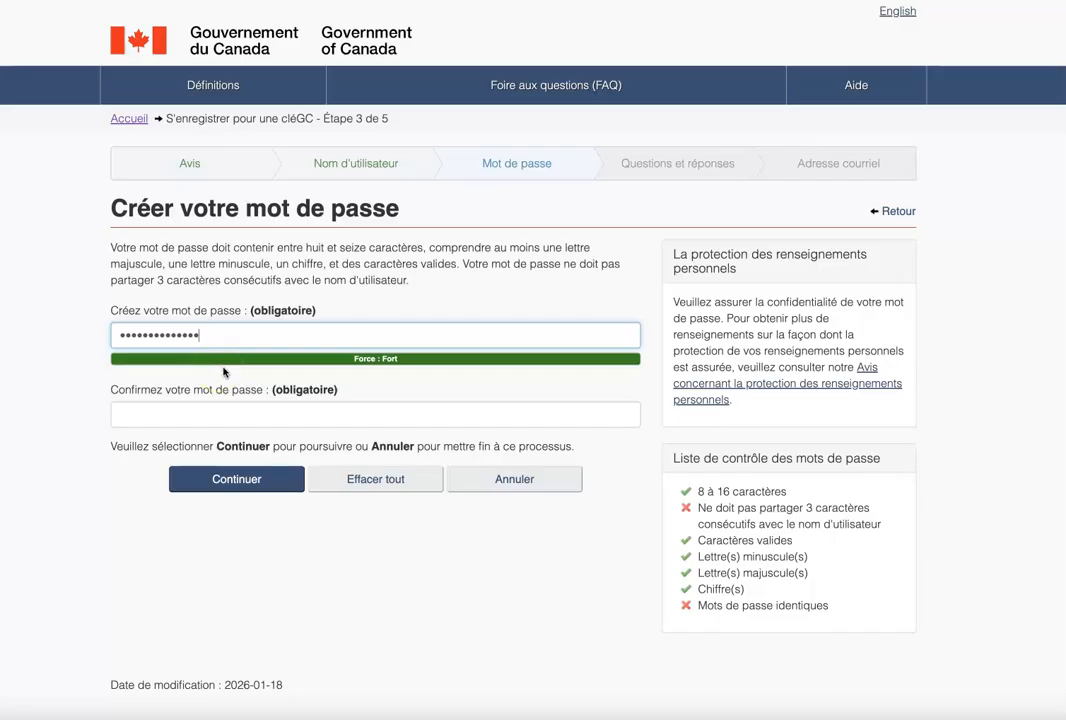
left_click(207, 338)
key("BackSpace")
key("BackSpace")
key("BackSpace")
key("BackSpace")
key("BackSpace")
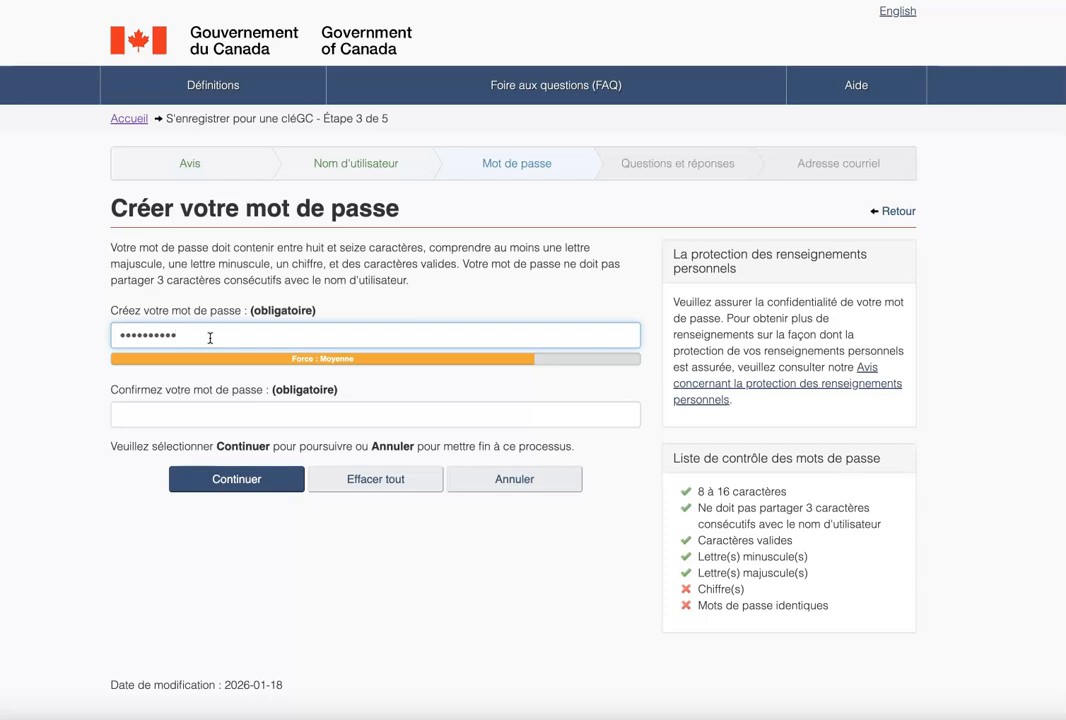
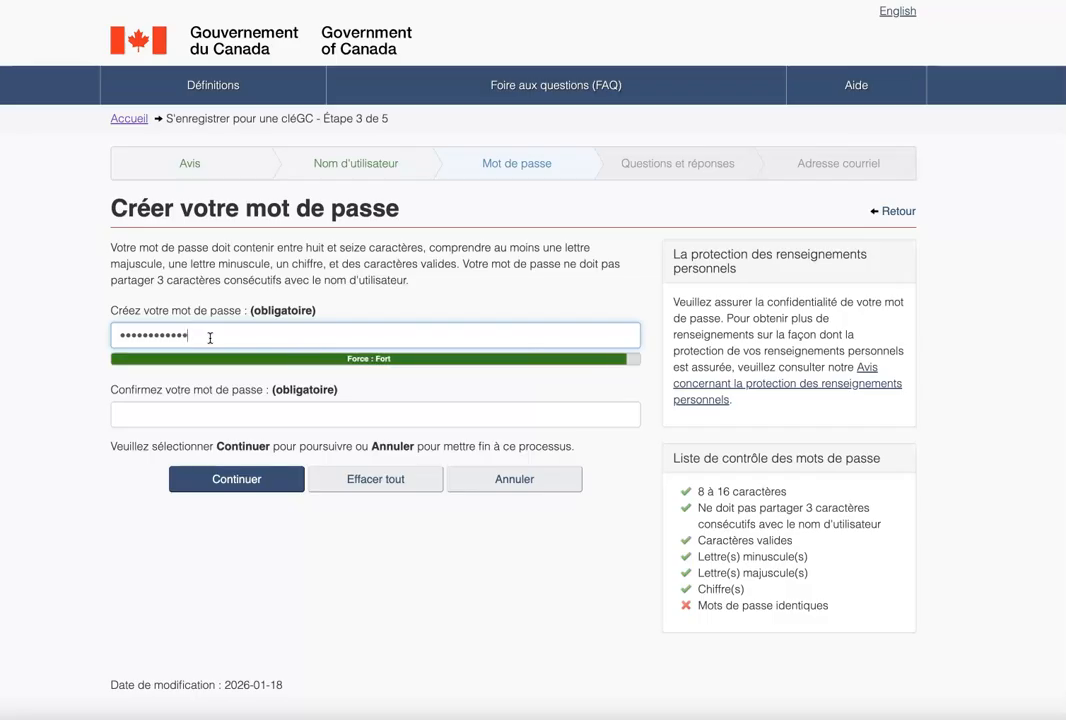
Step: Re-enter the password to confirm it and submit to reach the recovery questions
left_click(180, 410)
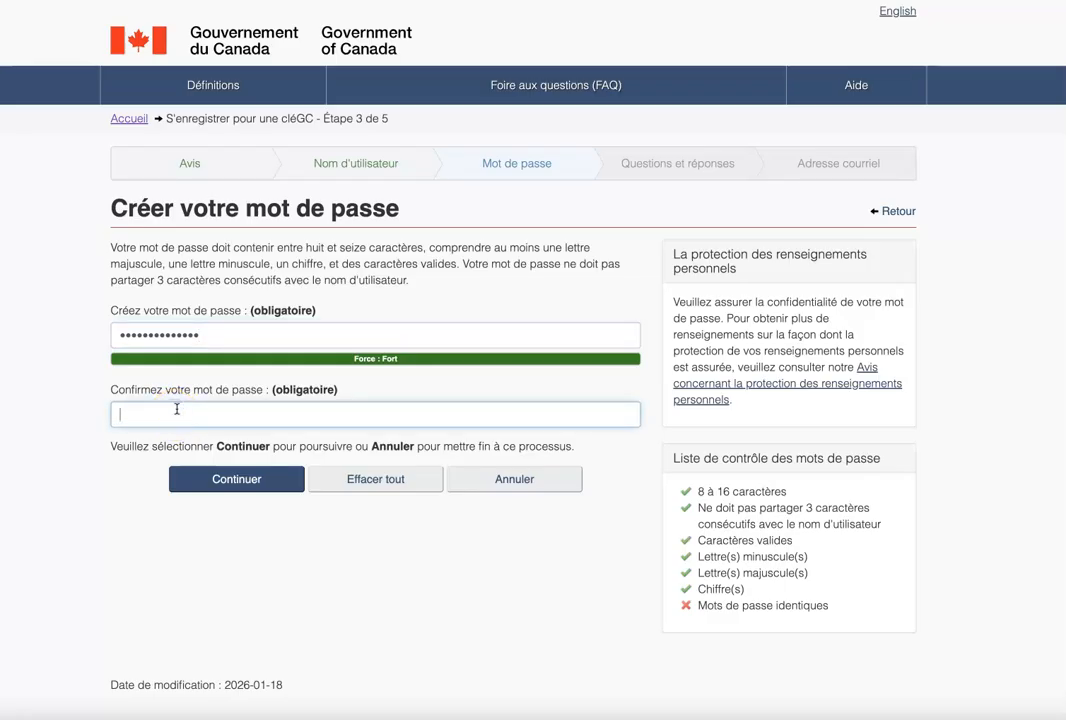
type("••••••••••••••")
left_click(224, 482)
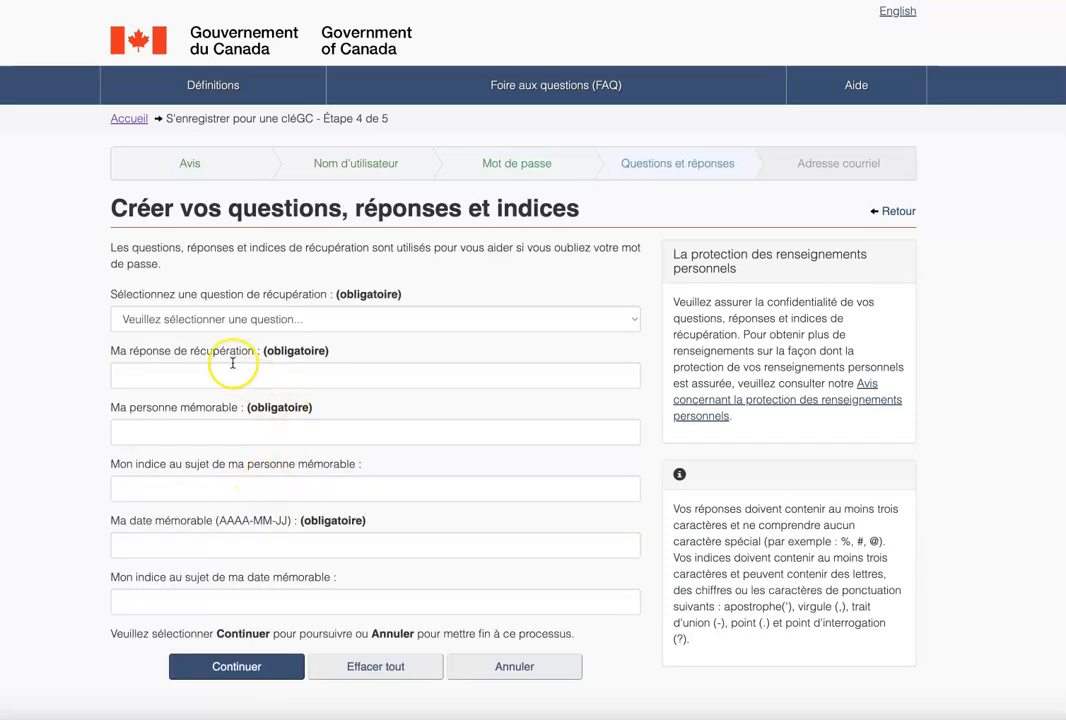
left_click(210, 322)
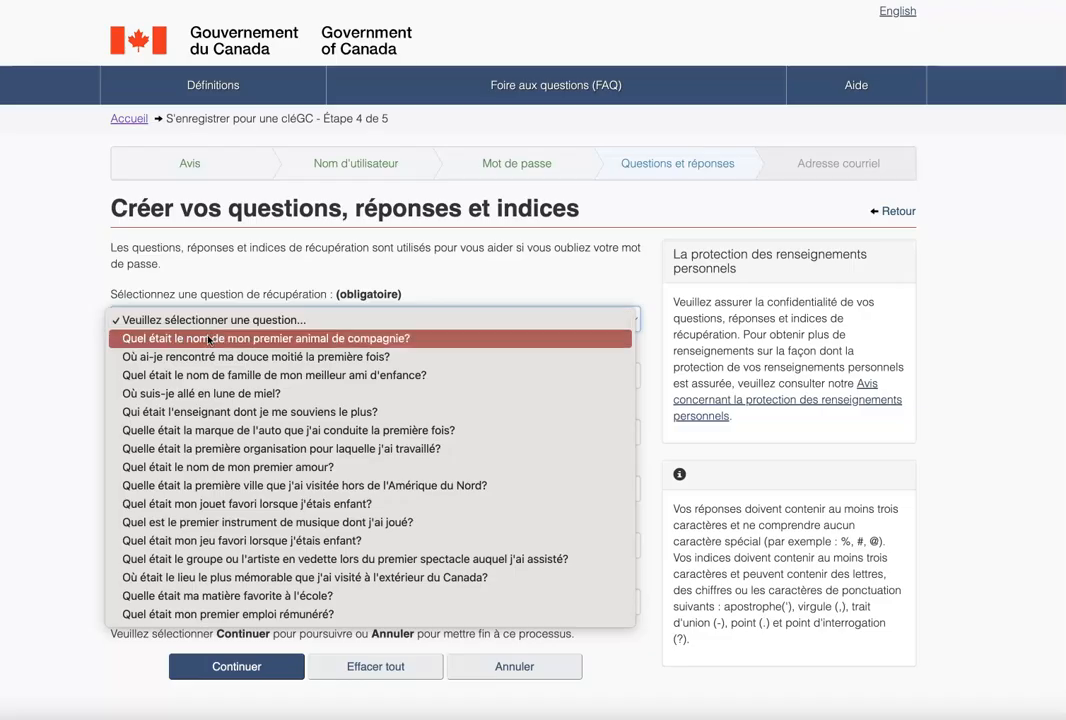
left_click(210, 339)
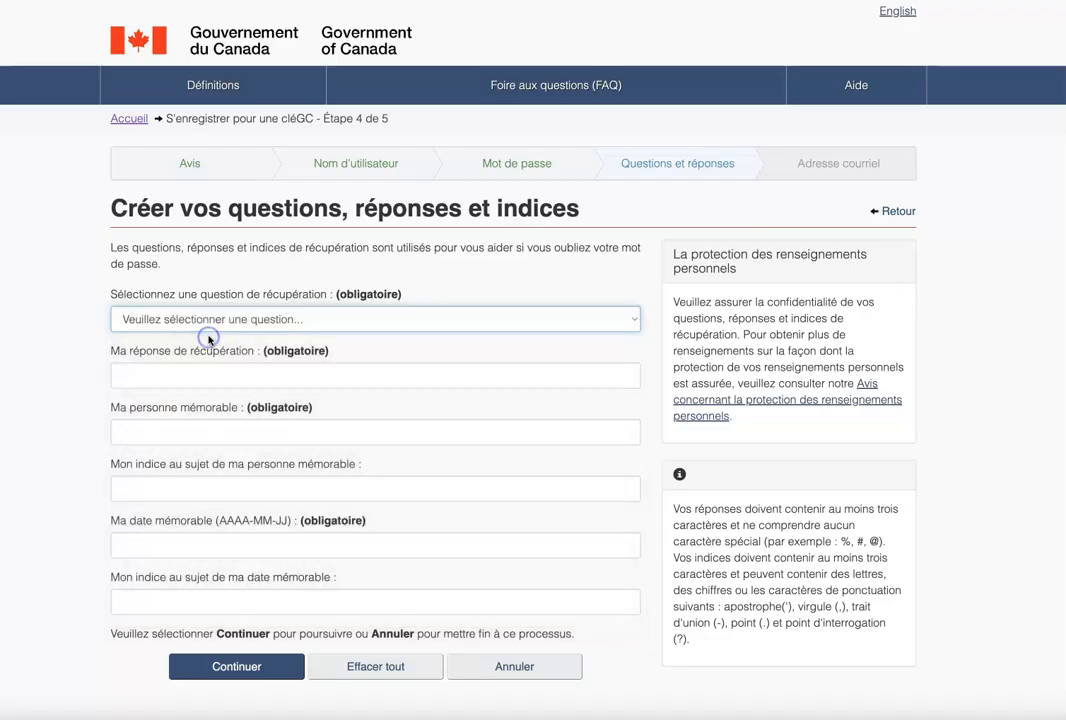
left_click(203, 377)
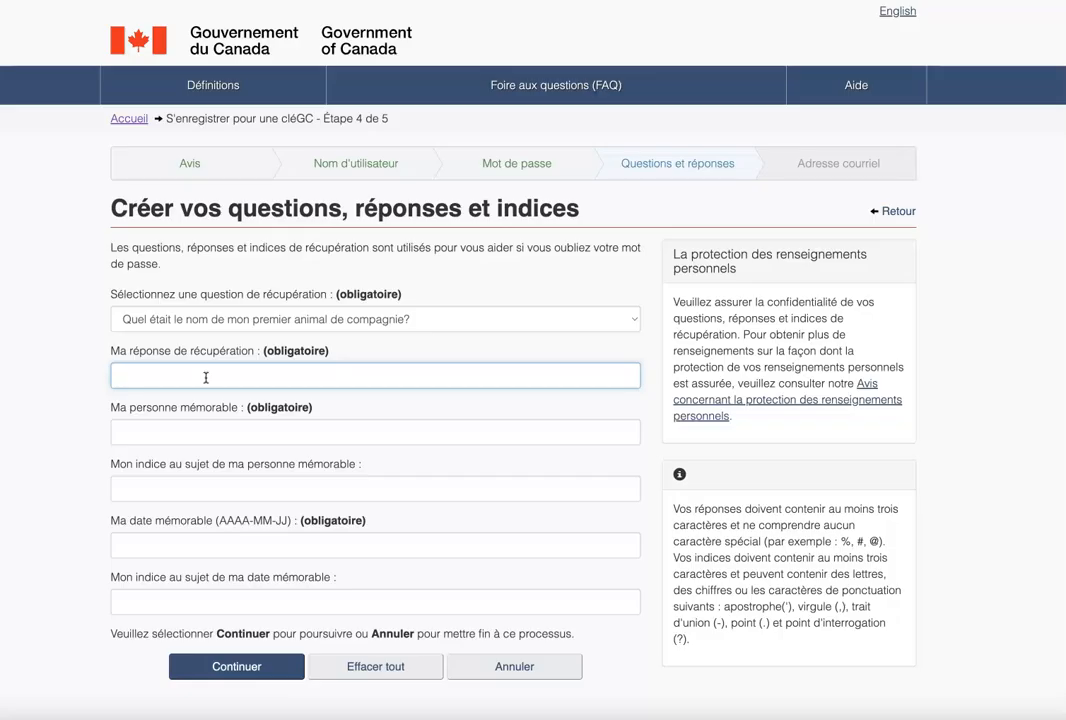
left_click(201, 432)
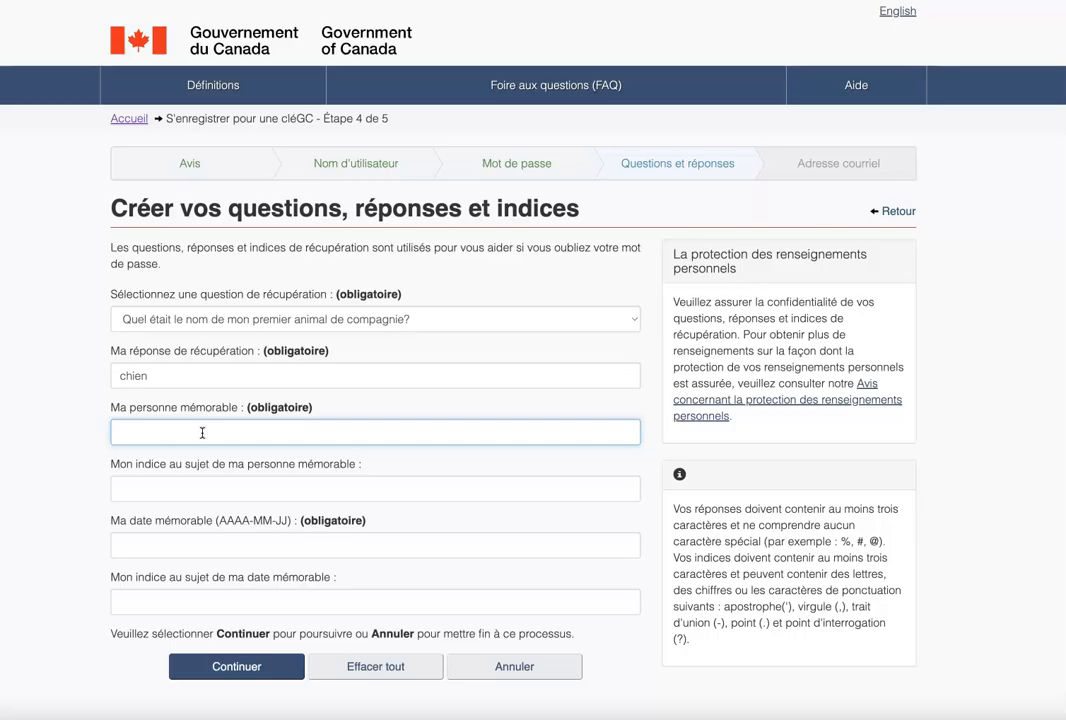
left_click(194, 487)
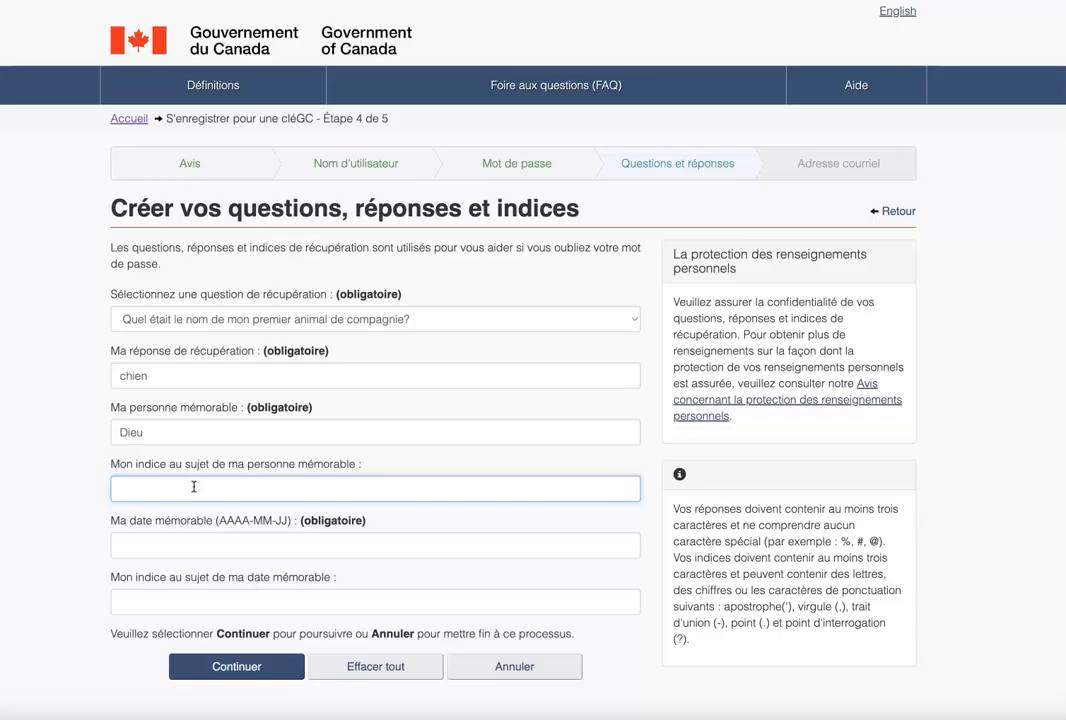
left_click(190, 542)
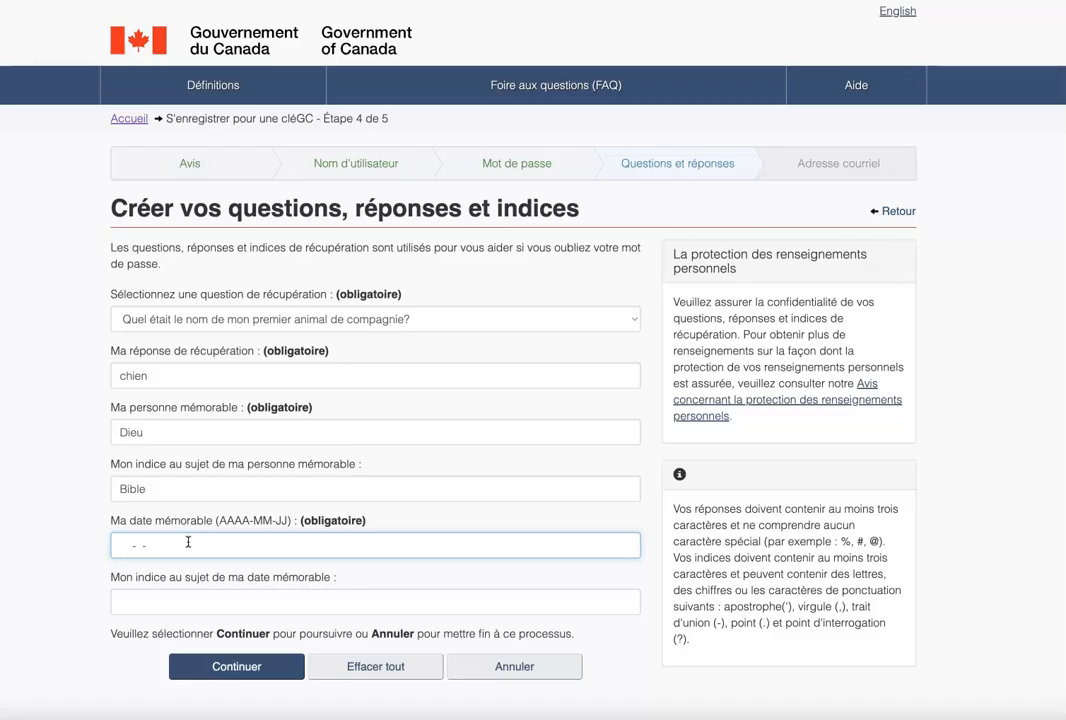
left_click(190, 603)
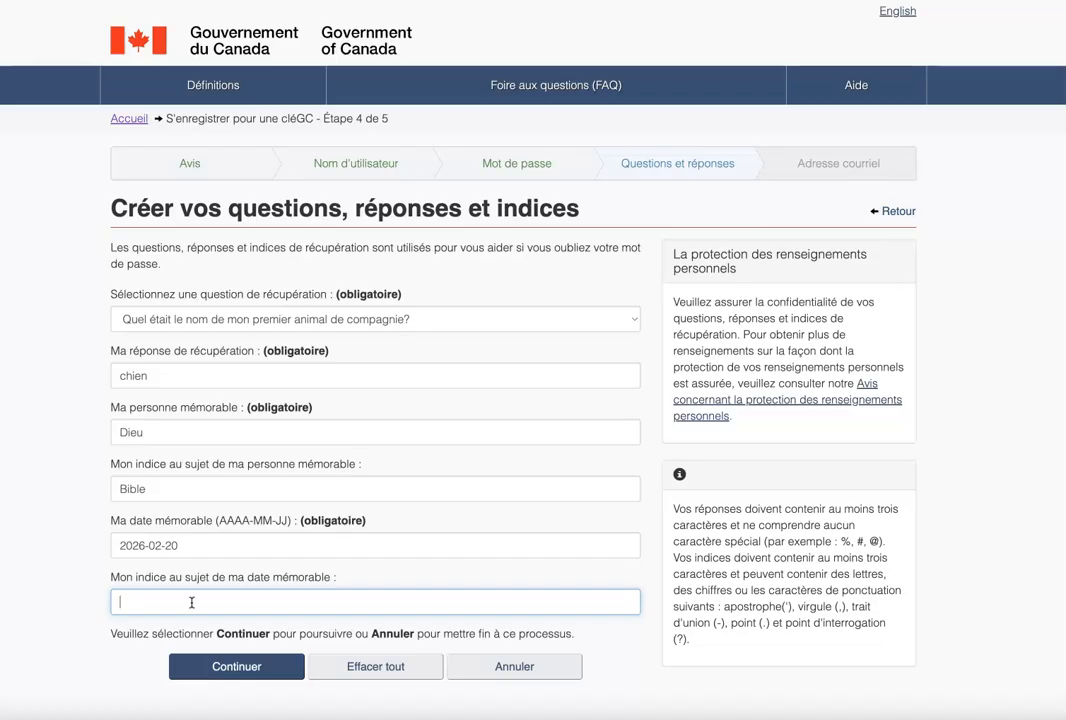
triple_click(170, 544)
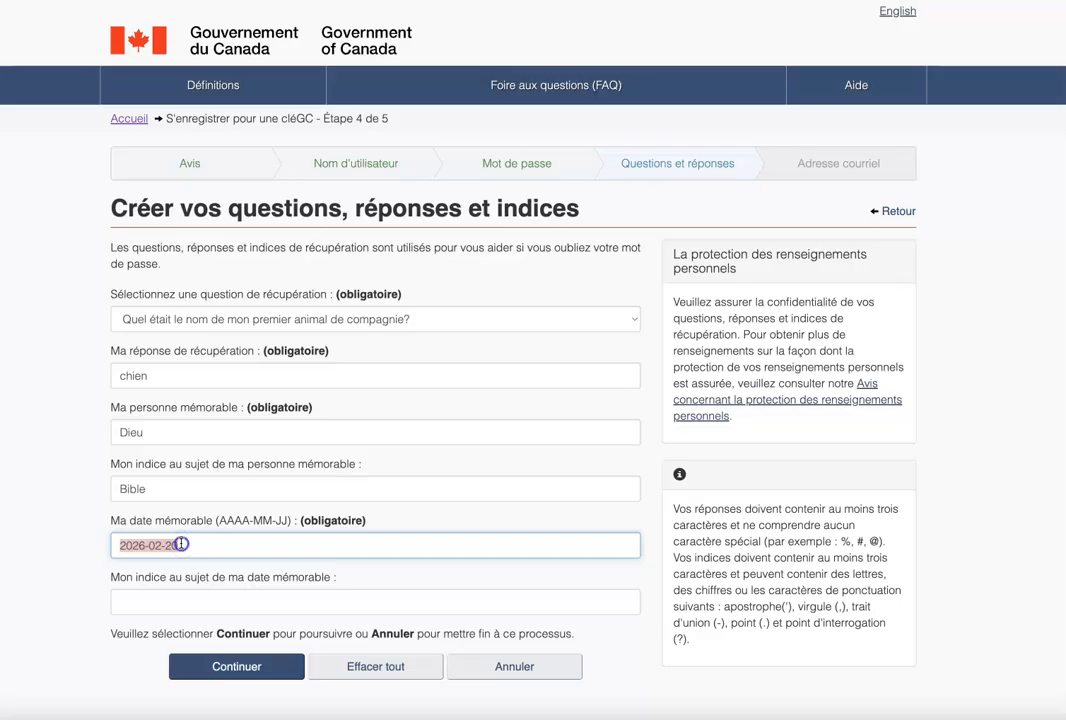
left_click(181, 544)
key("BackSpace")
key("BackSpace")
type("18")
left_click(177, 593)
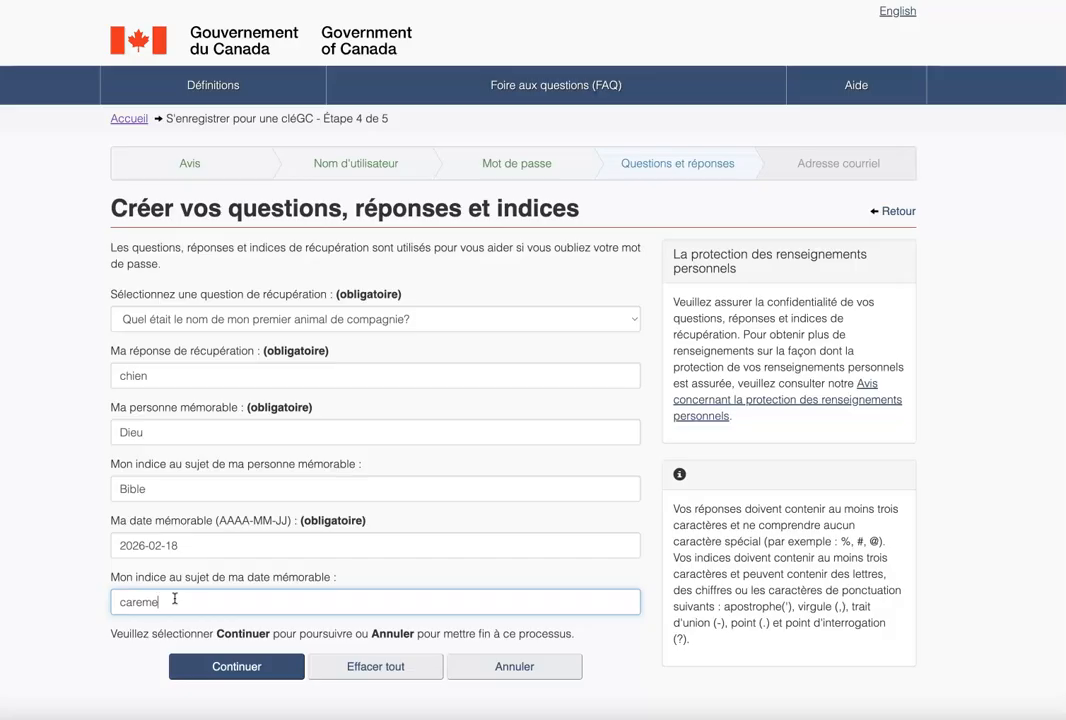
left_click(190, 664)
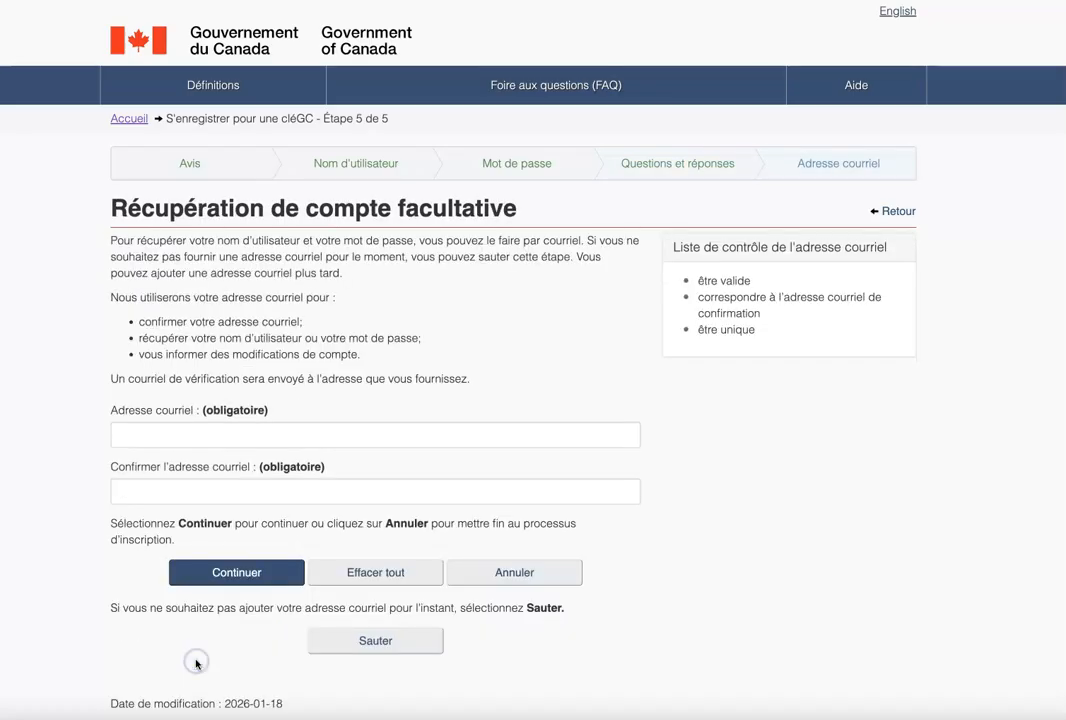
Step: Enter the recovery e-mail address, copy it into the confirmation field, and submit
left_click(177, 433)
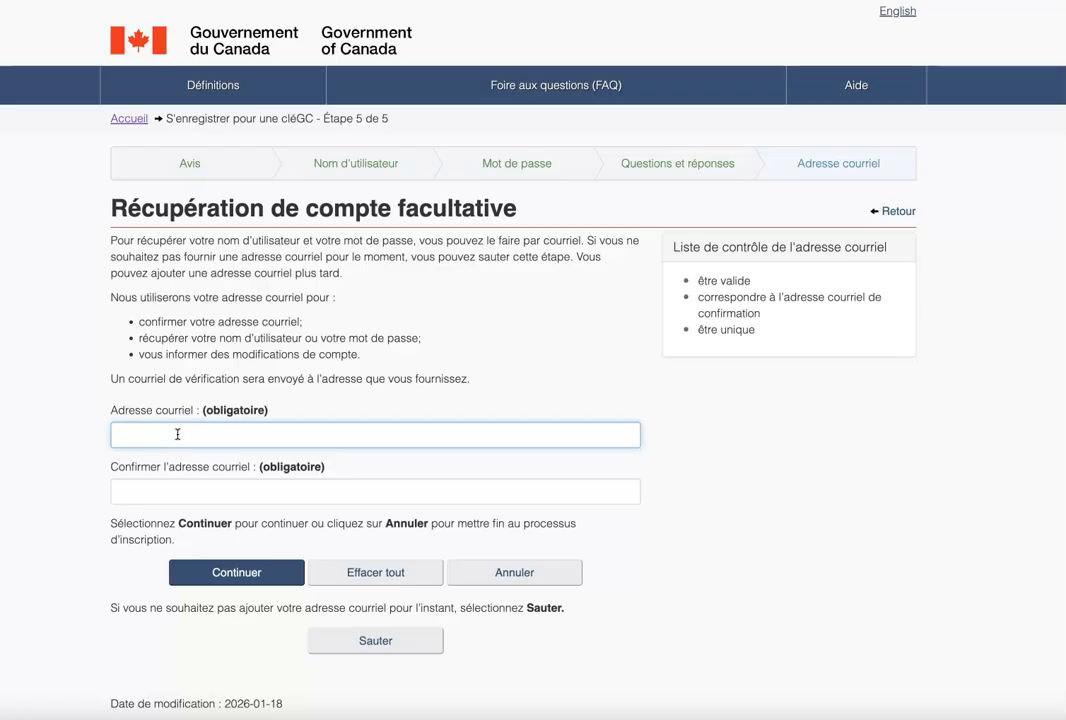
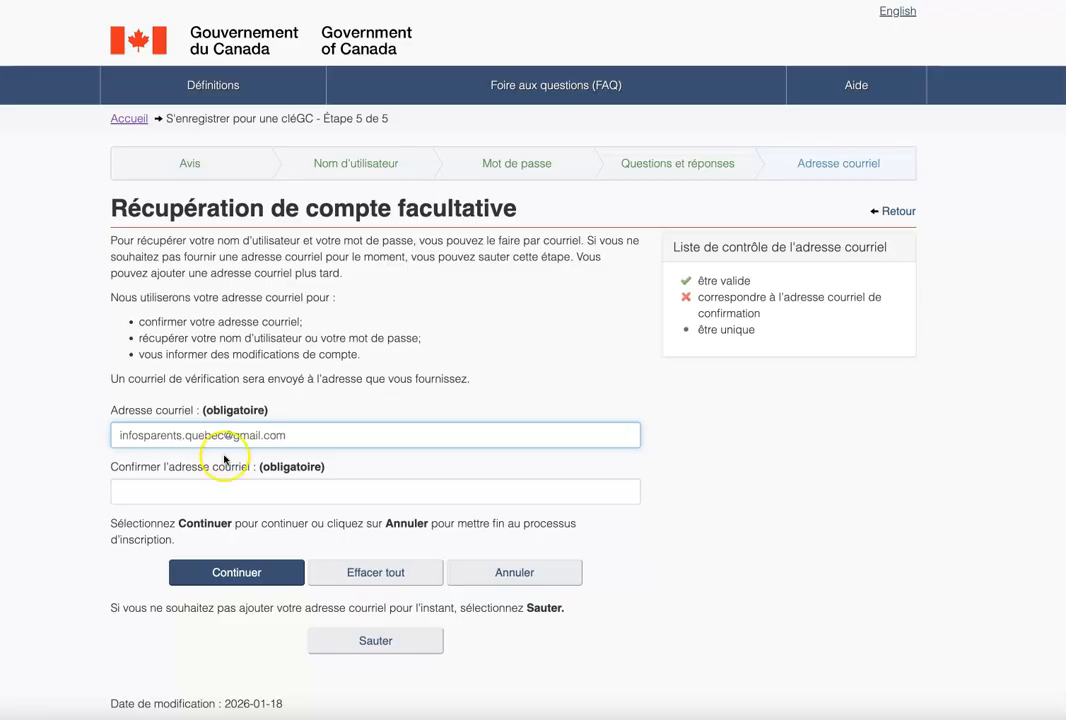
left_click_drag(305, 431, 105, 433)
right_click(159, 436)
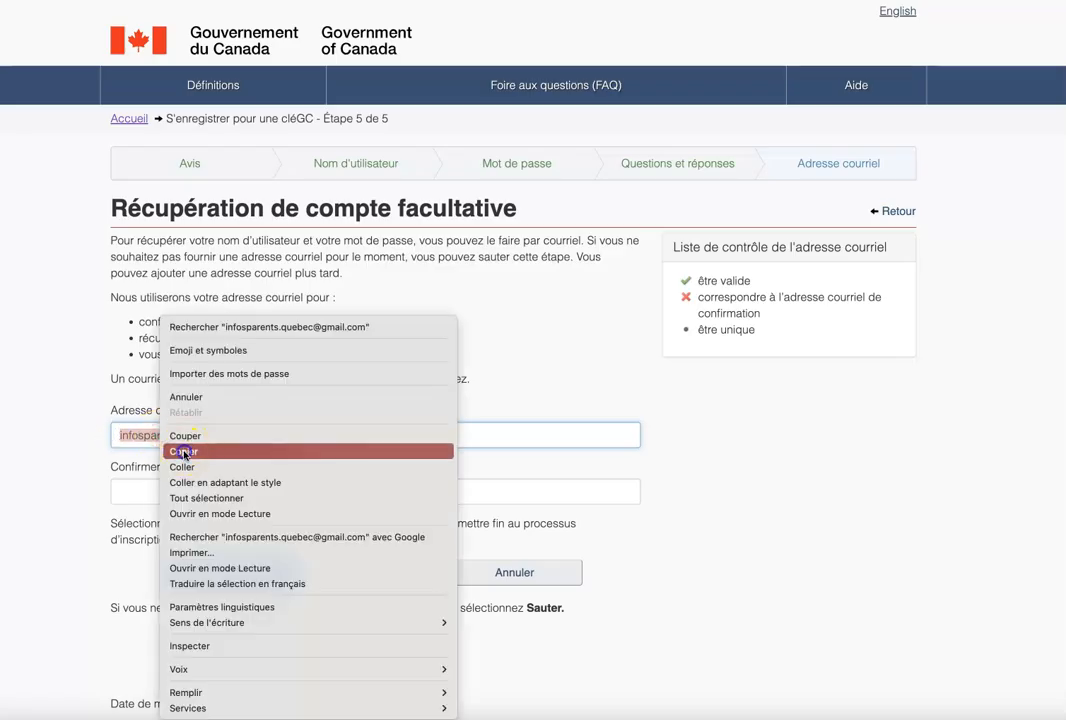
left_click(172, 451)
left_click(155, 491)
right_click(155, 491)
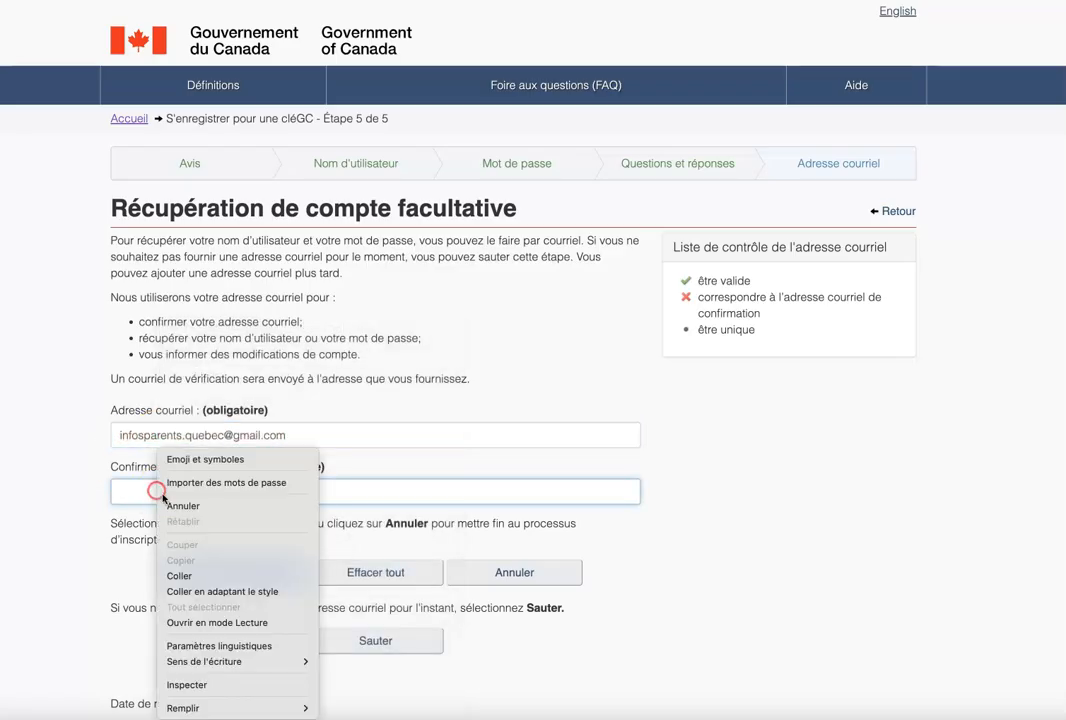
left_click(190, 576)
left_click(188, 573)
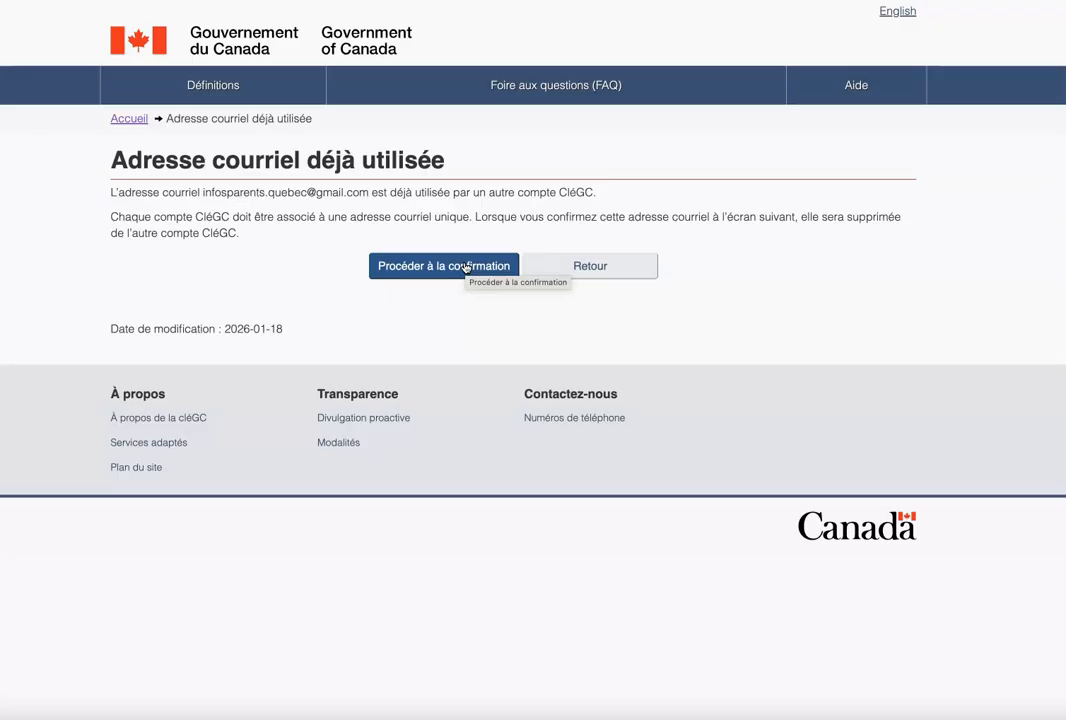
Step: Proceed past the already-used e-mail notice to the e-mail verification page
left_click(455, 265)
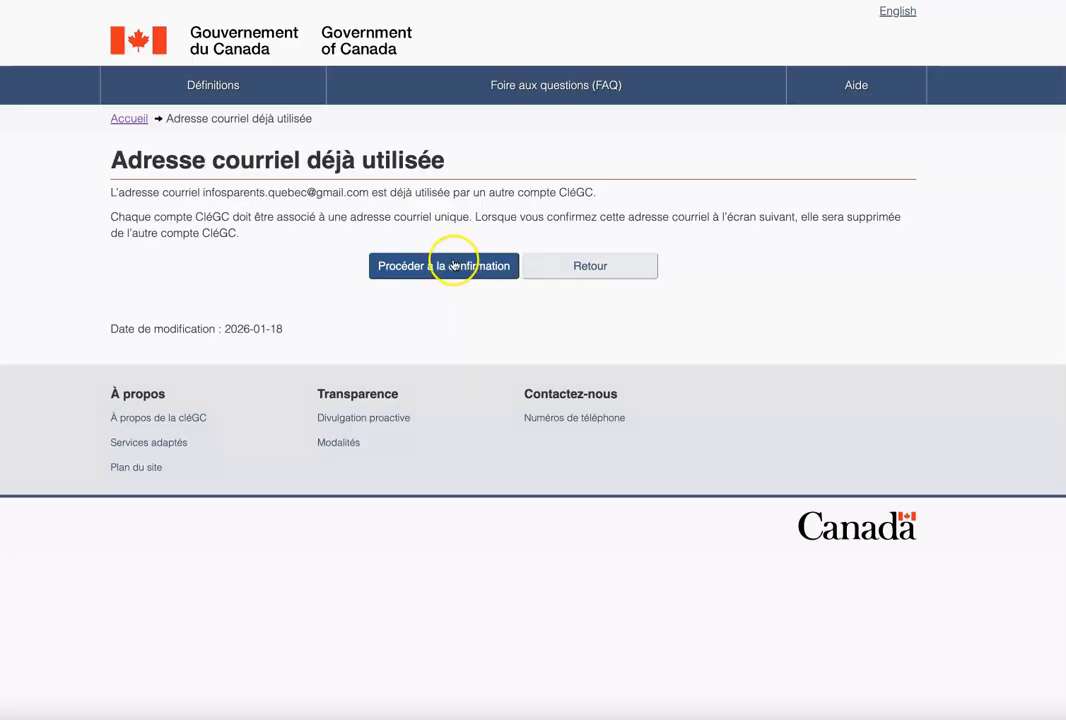
left_click(452, 266)
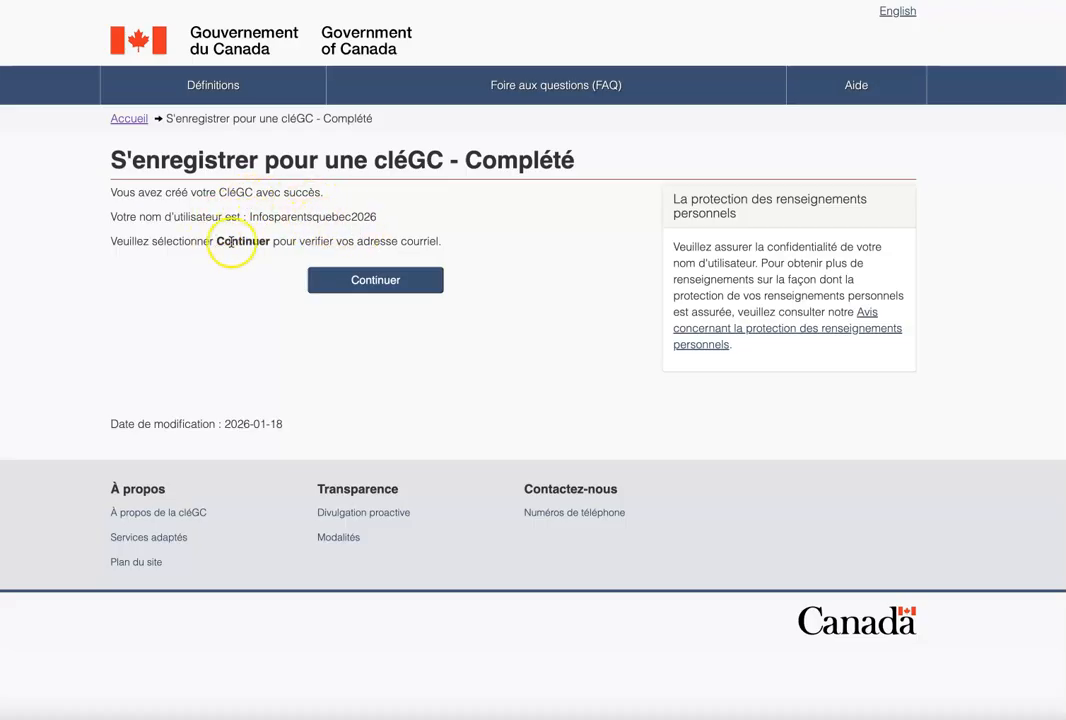
left_click(360, 279)
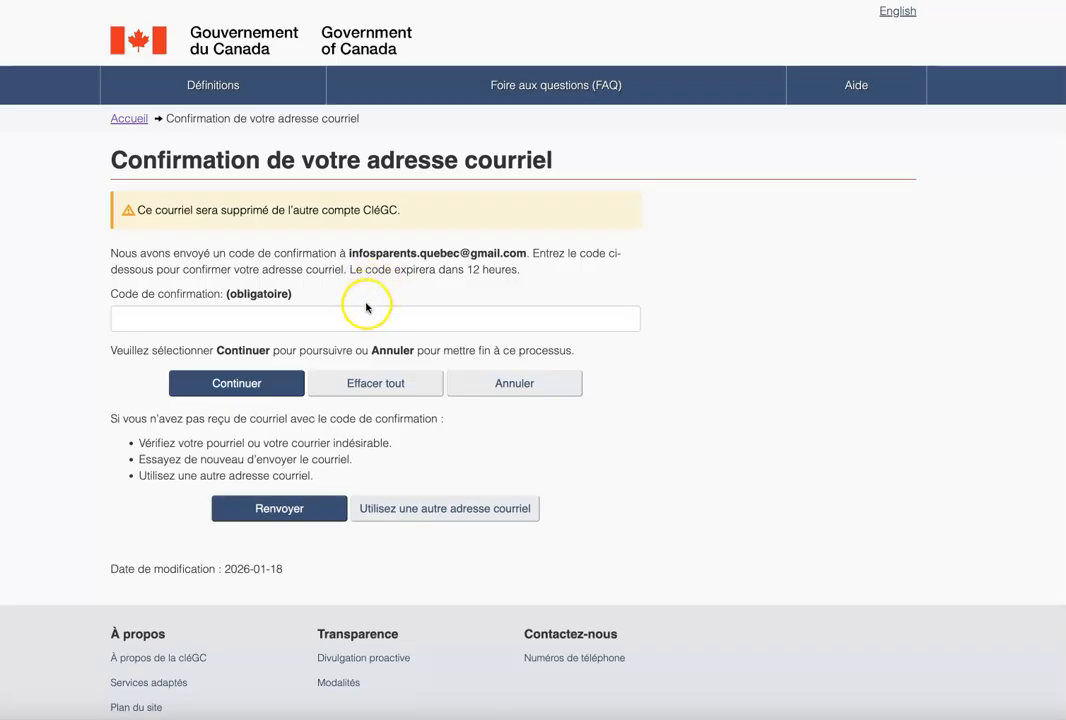
scroll(366, 306, "down", 1)
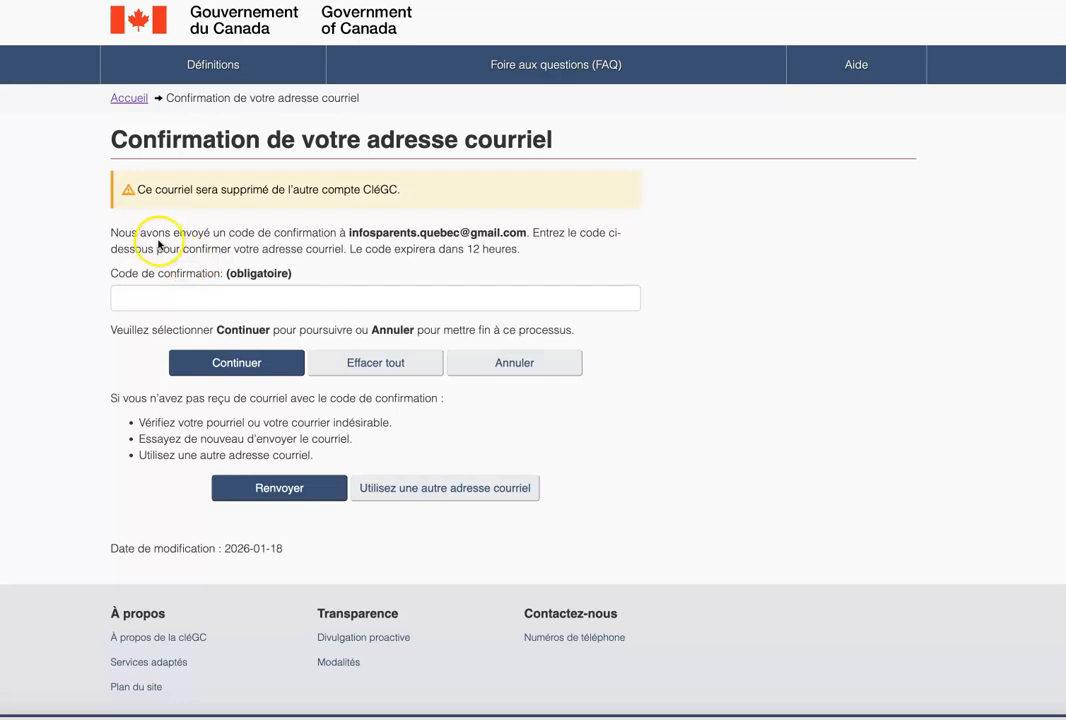
scroll(340, 260, "down", 1)
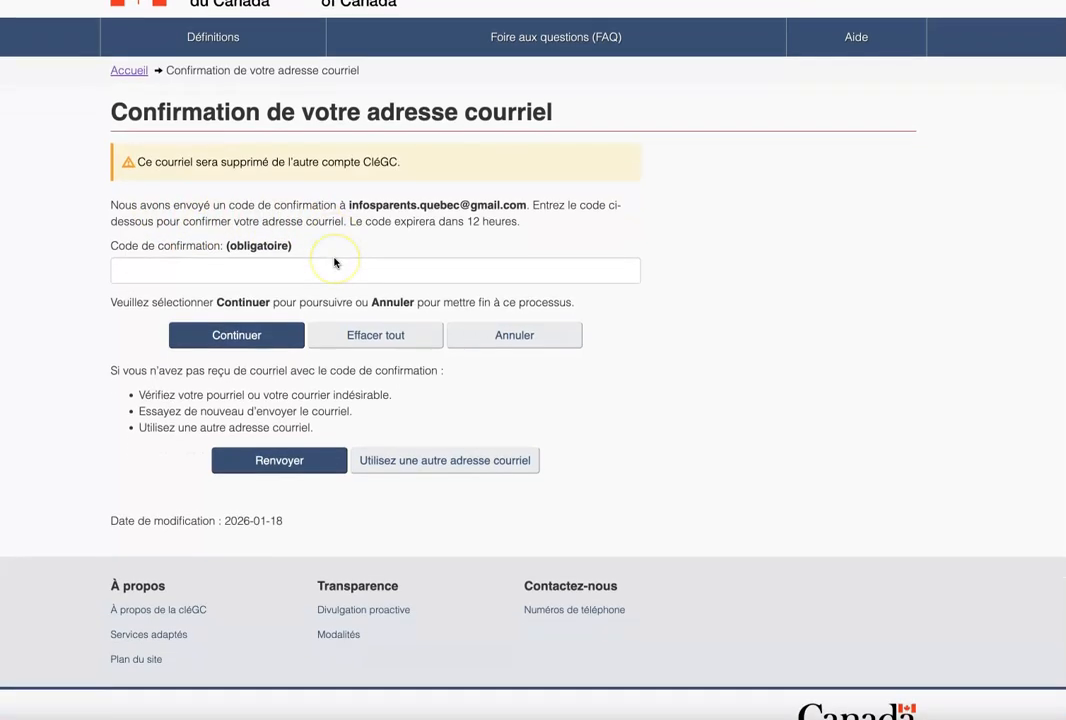
Step: Enter the confirmation code received by e-mail
left_click(246, 268)
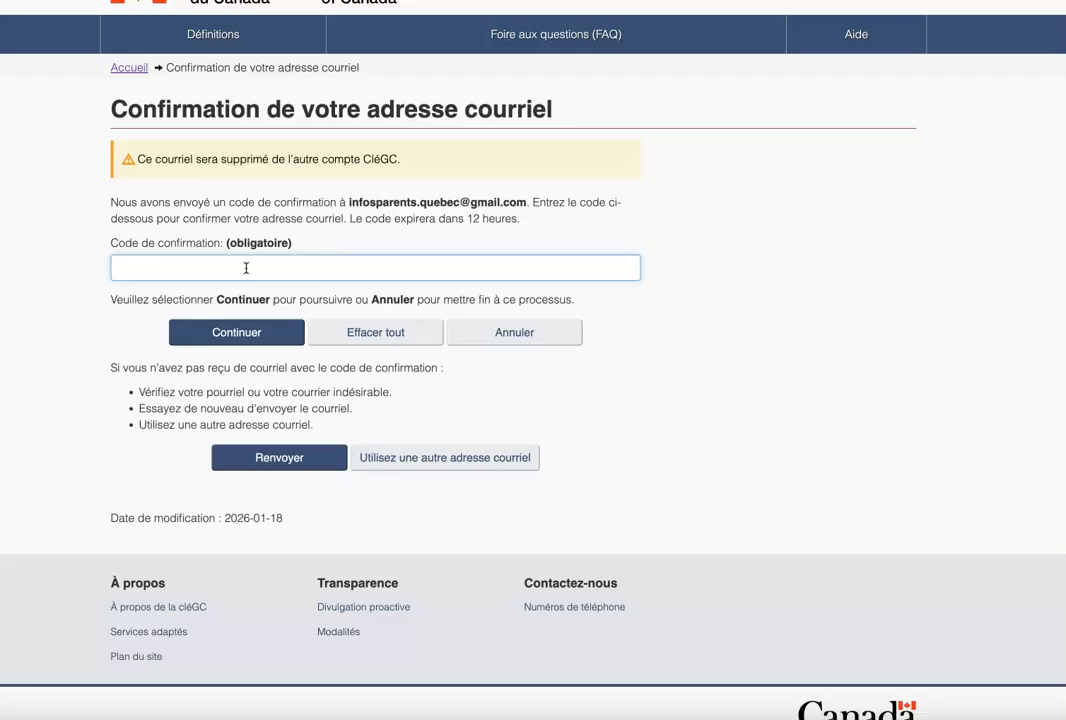
Step: Submit the confirmation code and continue through the account home to two-factor setup
left_click(250, 330)
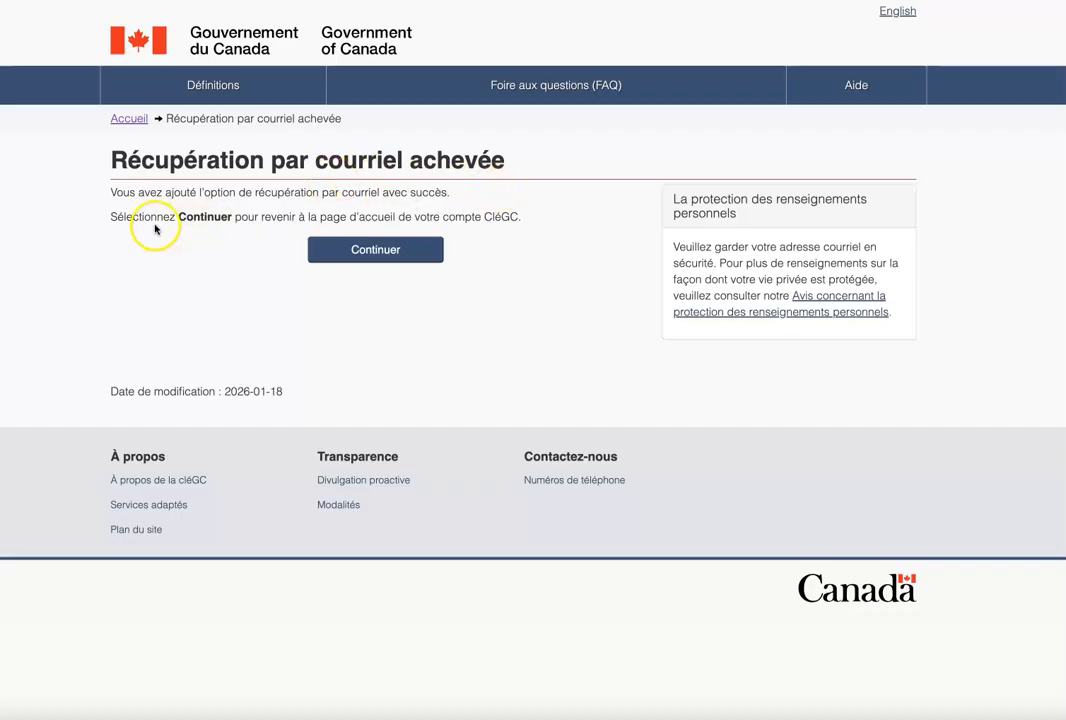
left_click(362, 253)
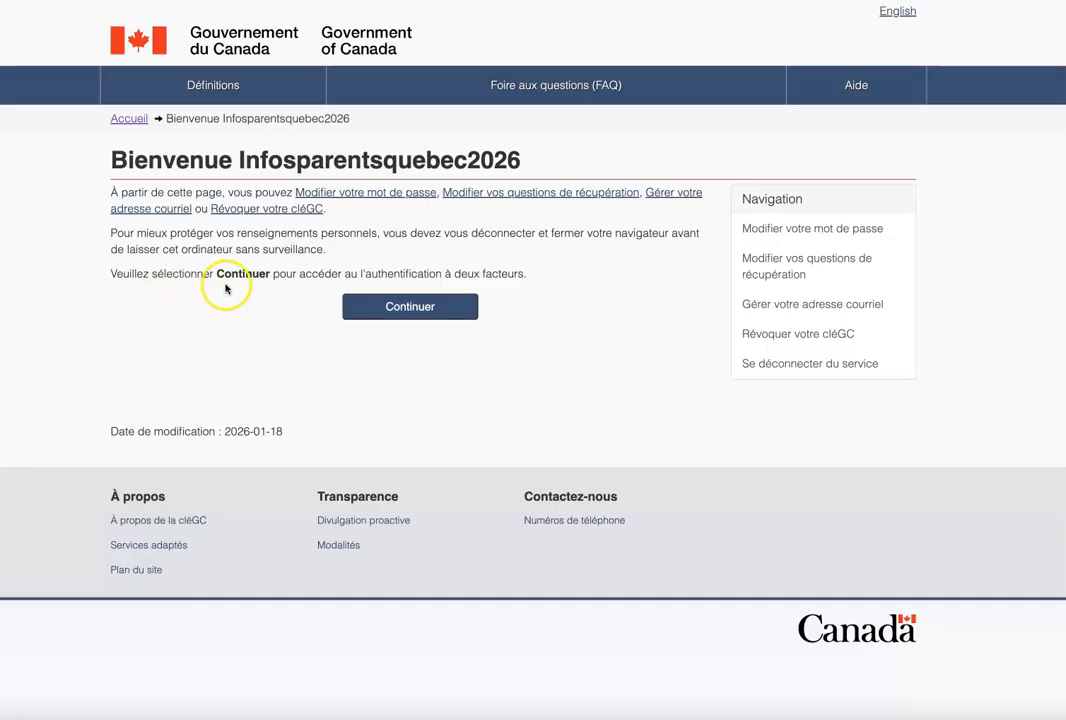
left_click(394, 307)
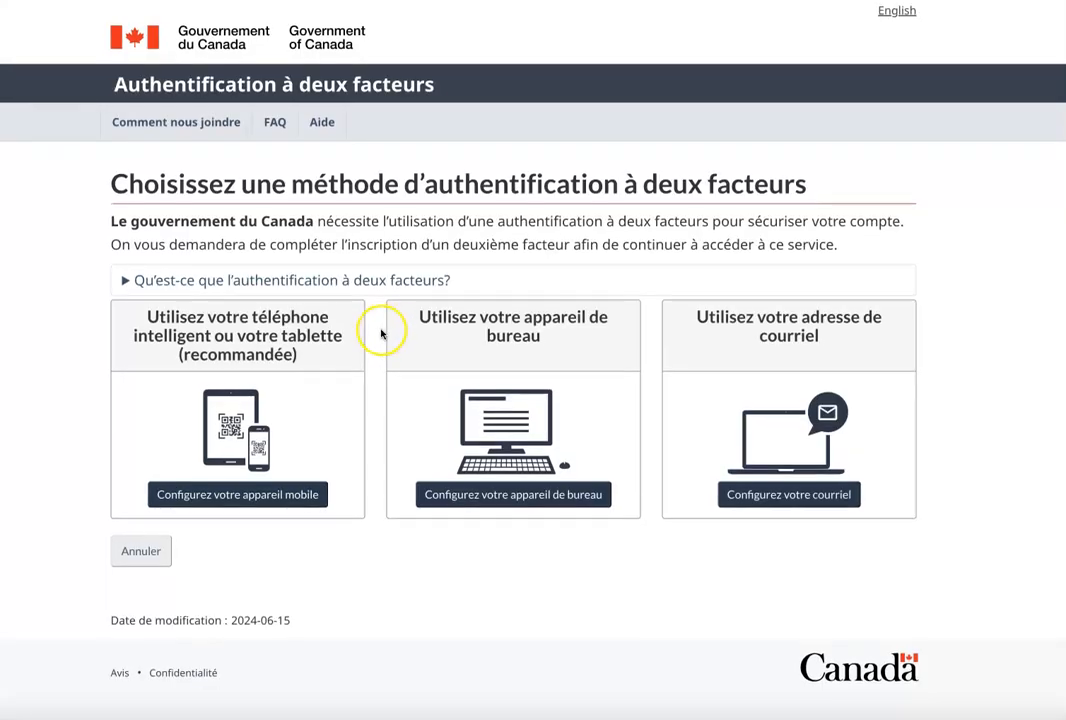
Step: Choose e-mail as the second factor, accept its terms, and type the e-mail address
left_click(806, 503)
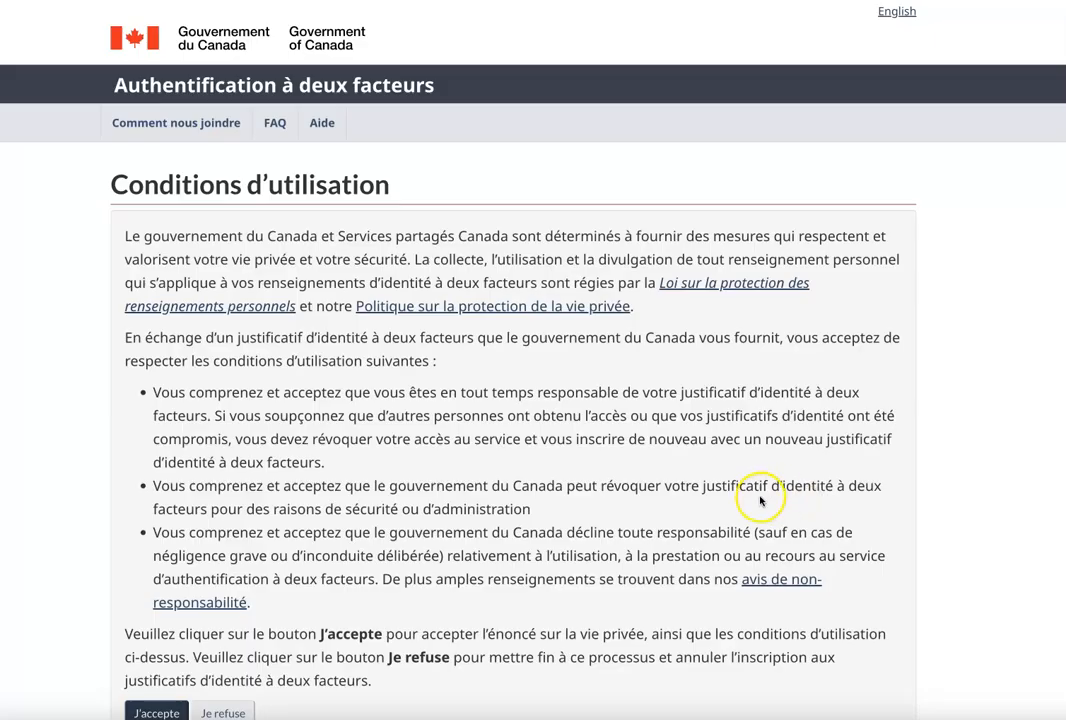
scroll(760, 500, "down", 3)
left_click(160, 507)
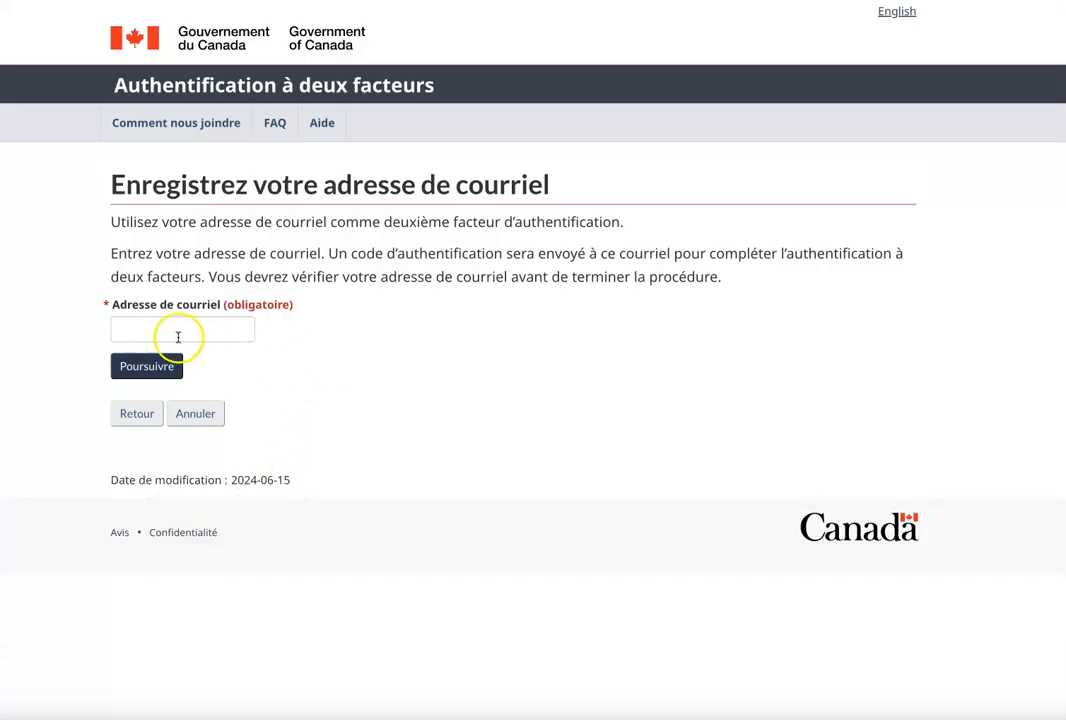
left_click(200, 332)
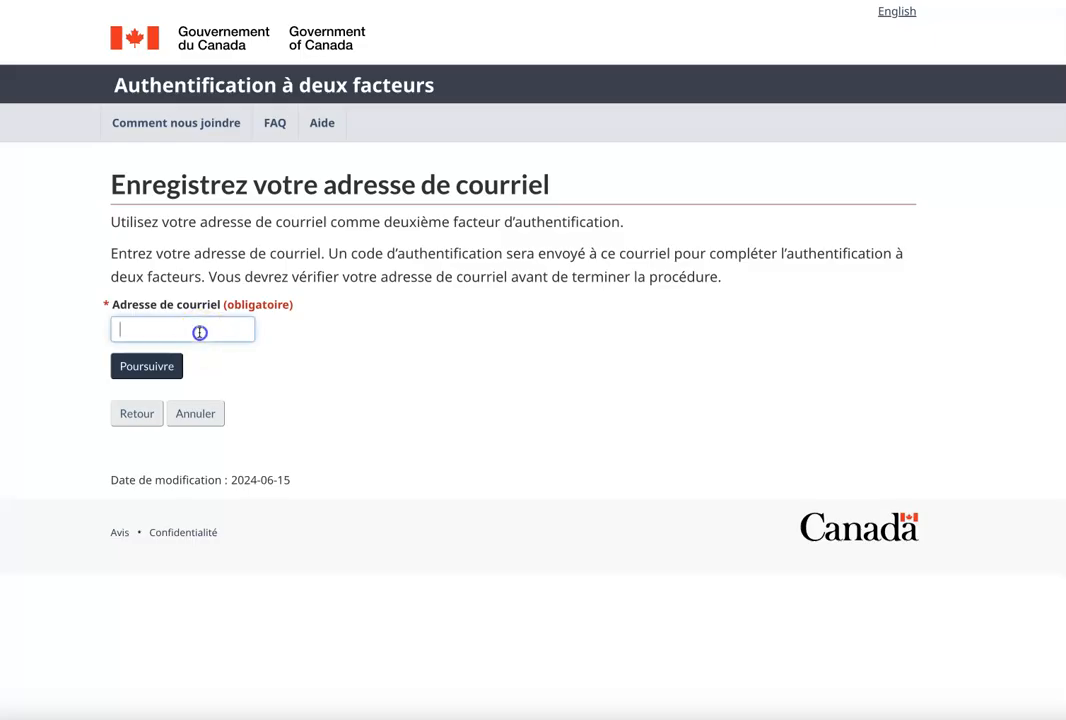
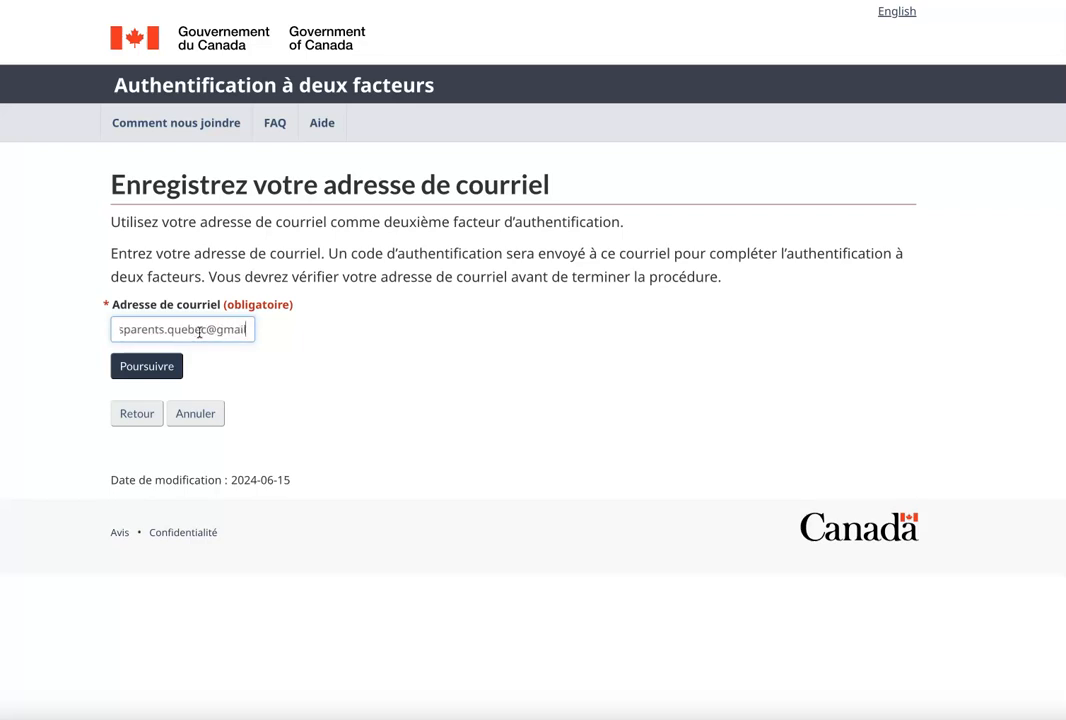
Step: Submit the second-factor e-mail and enter the one-time password sent to it
left_click(162, 365)
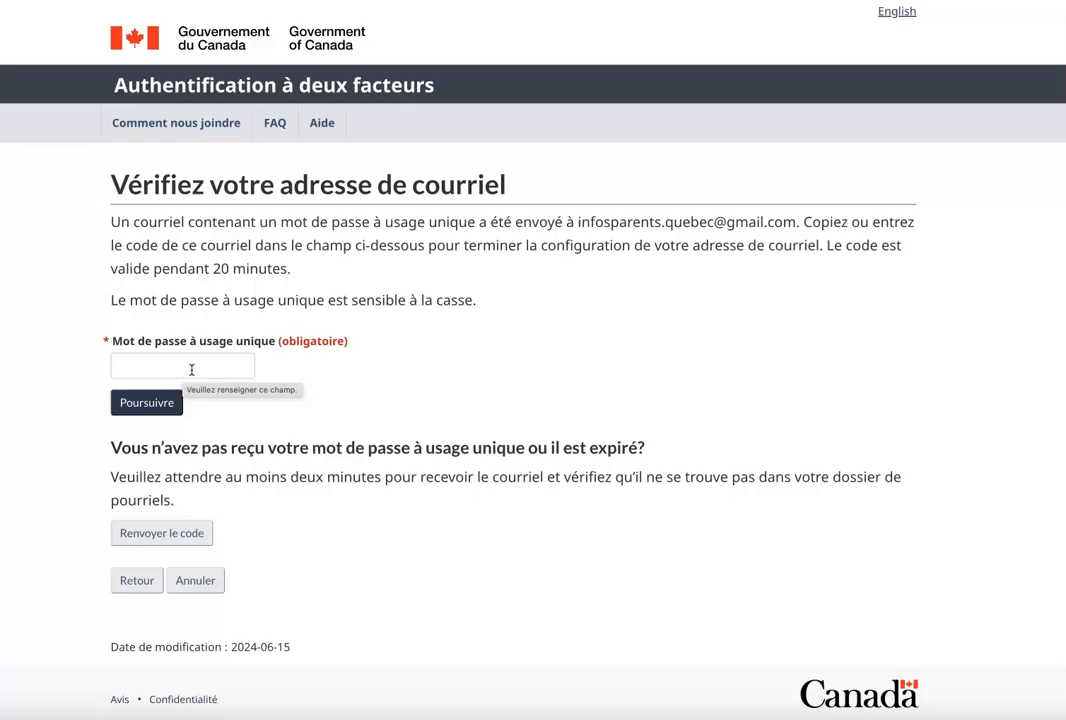
left_click(171, 370)
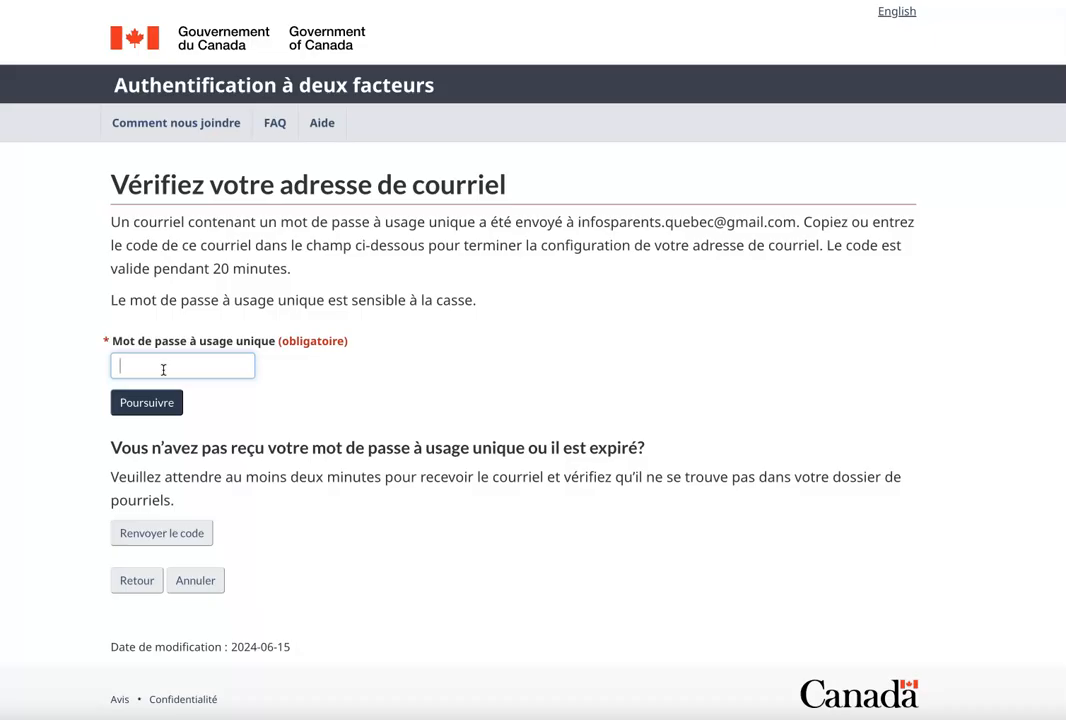
Step: Submit the one-time password and save the five recovery codes as a PDF
left_click(137, 402)
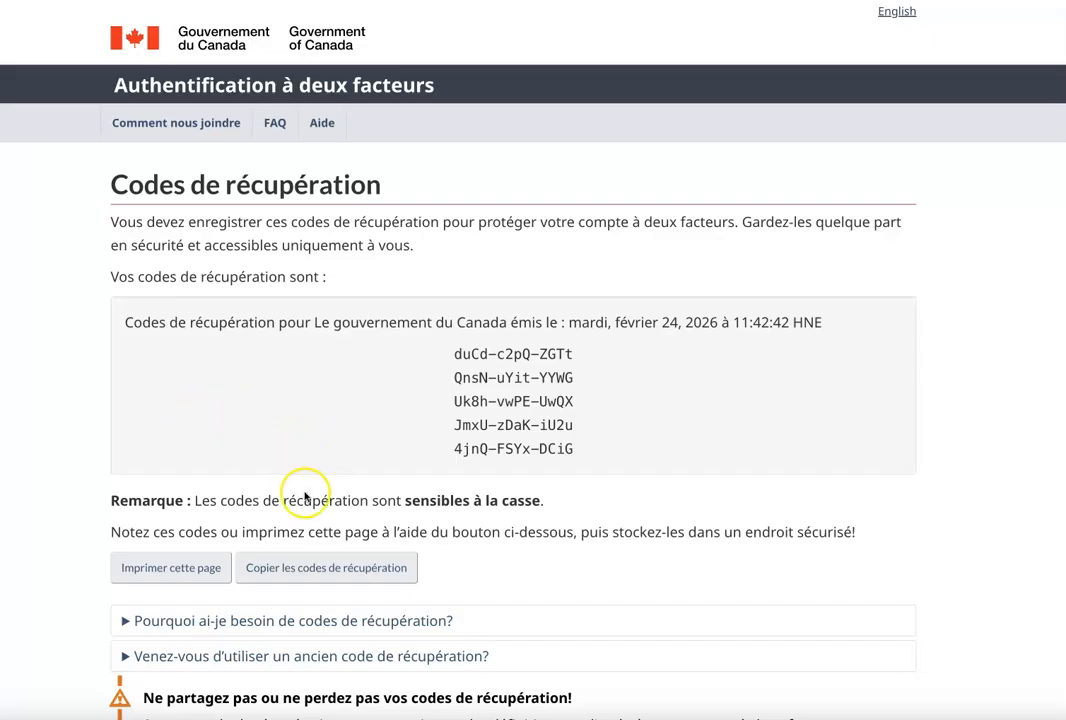
left_click(190, 567)
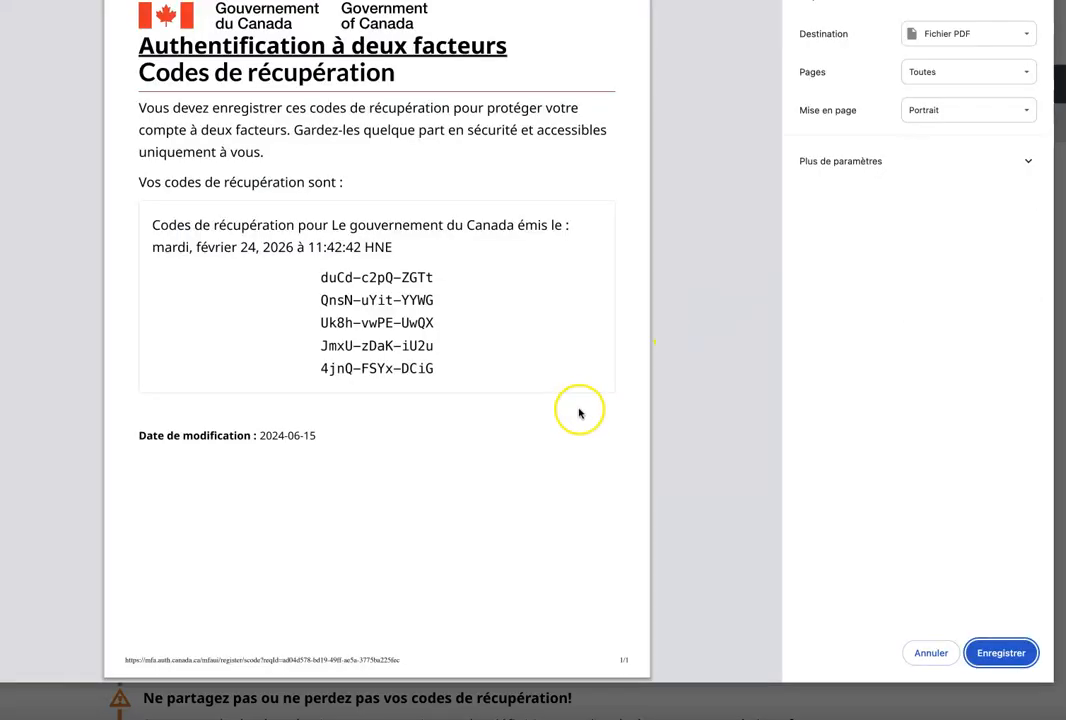
left_click(1000, 653)
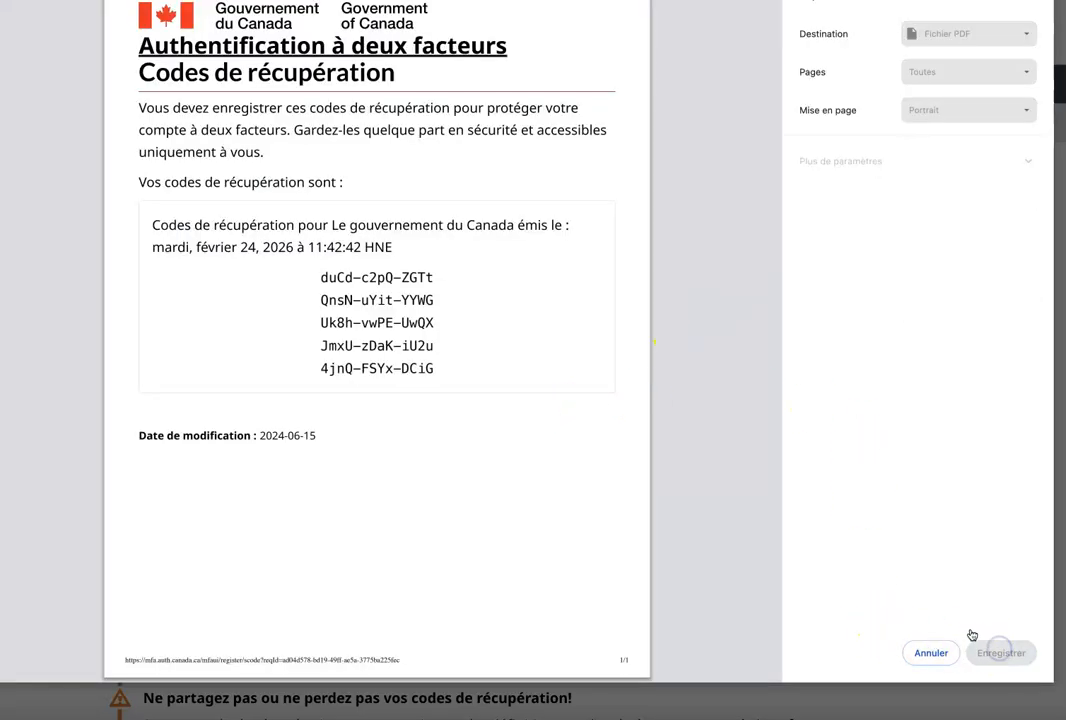
left_click(636, 363)
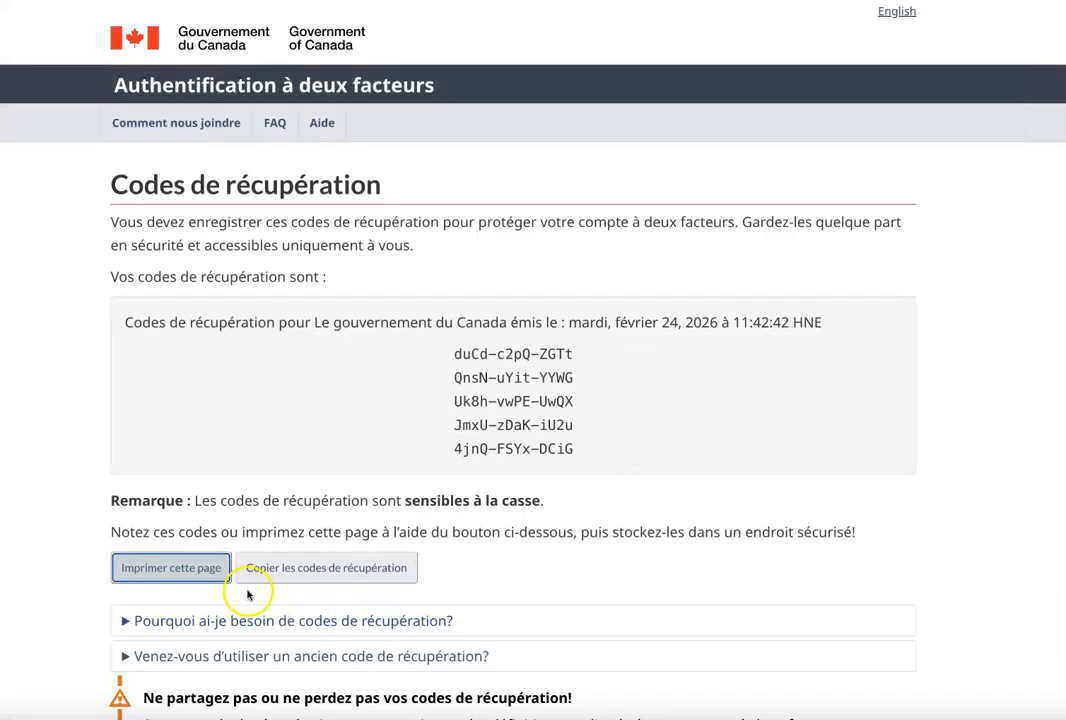
Step: Confirm the recovery codes are stored securely and finish two-factor setup
scroll(268, 598, "down", 5)
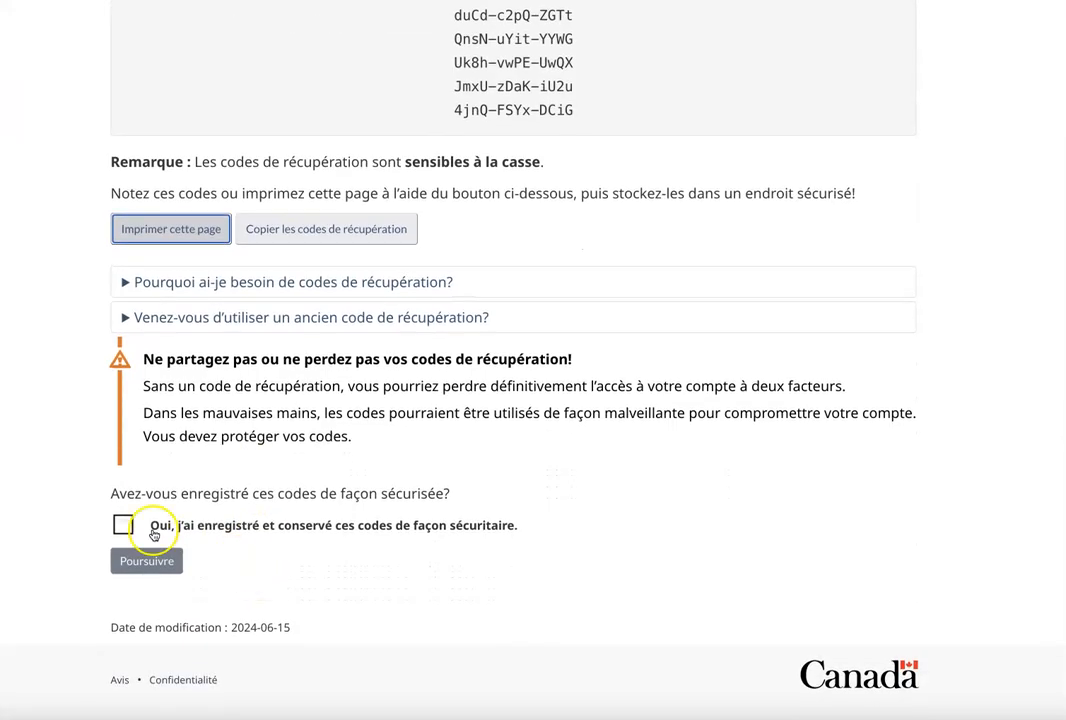
left_click(125, 525)
left_click(166, 563)
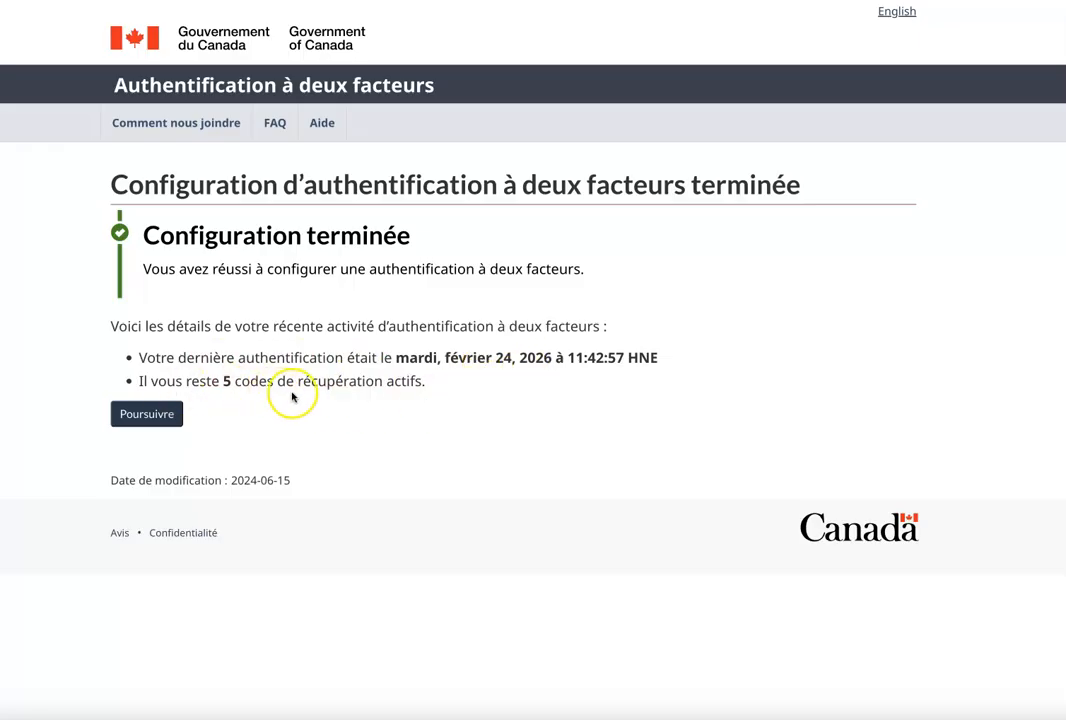
Step: Continue to the immigration site in French and go to Votre demande à IRCC account sign-in
left_click(140, 414)
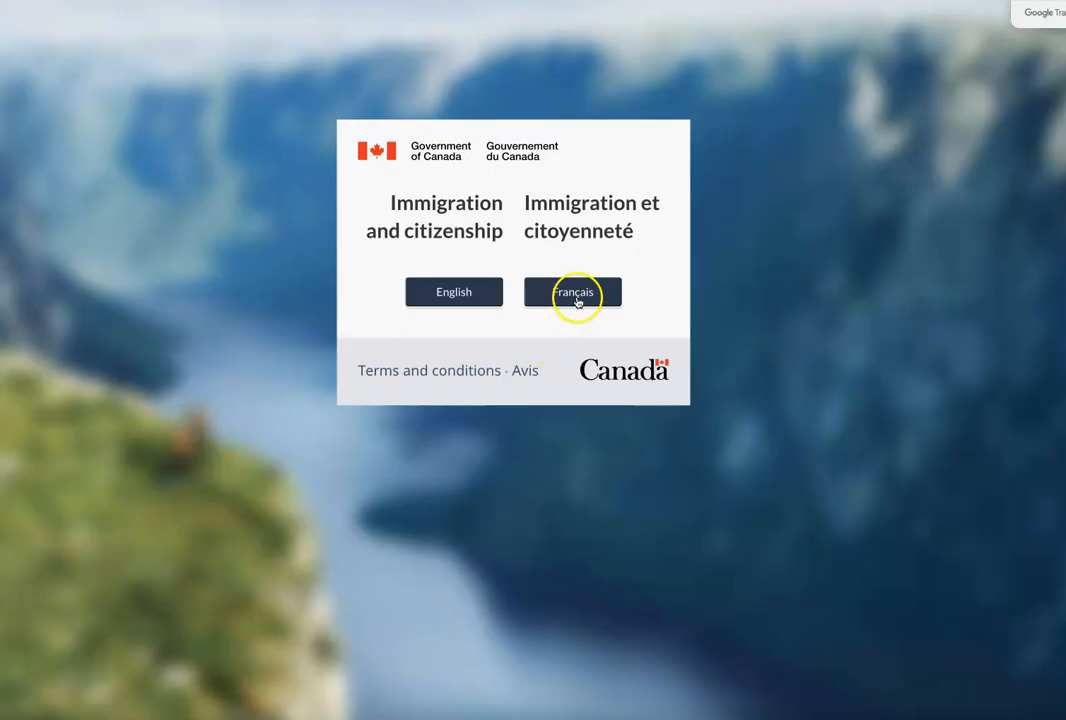
left_click(576, 306)
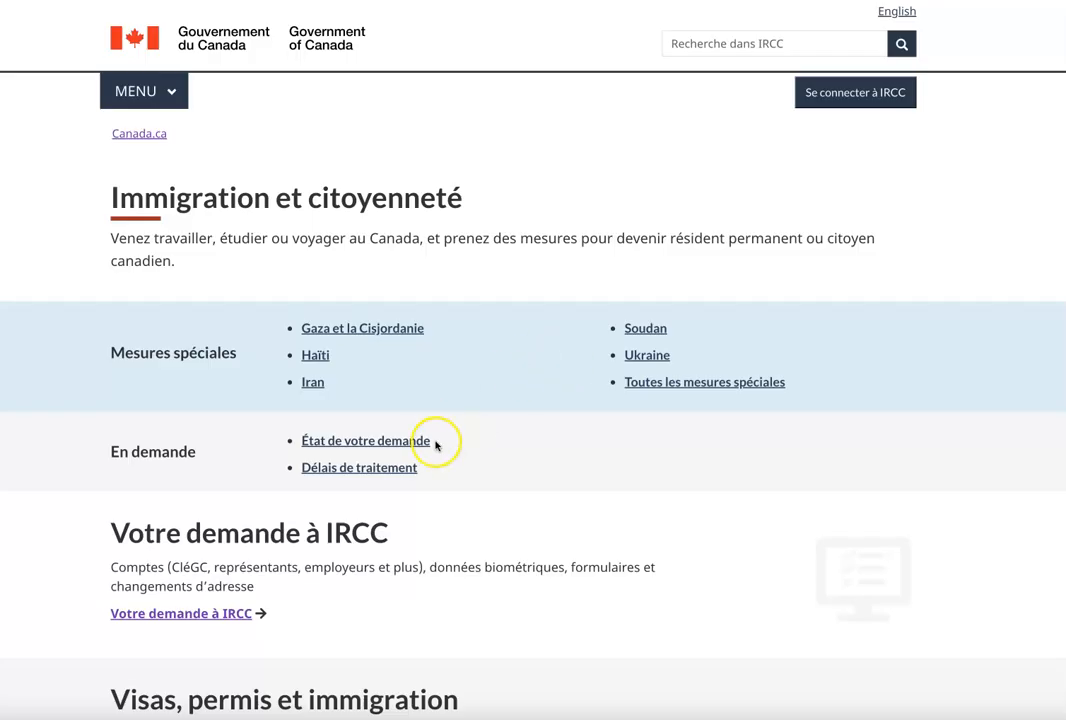
scroll(435, 443, "down", 3)
scroll(435, 443, "down", 1)
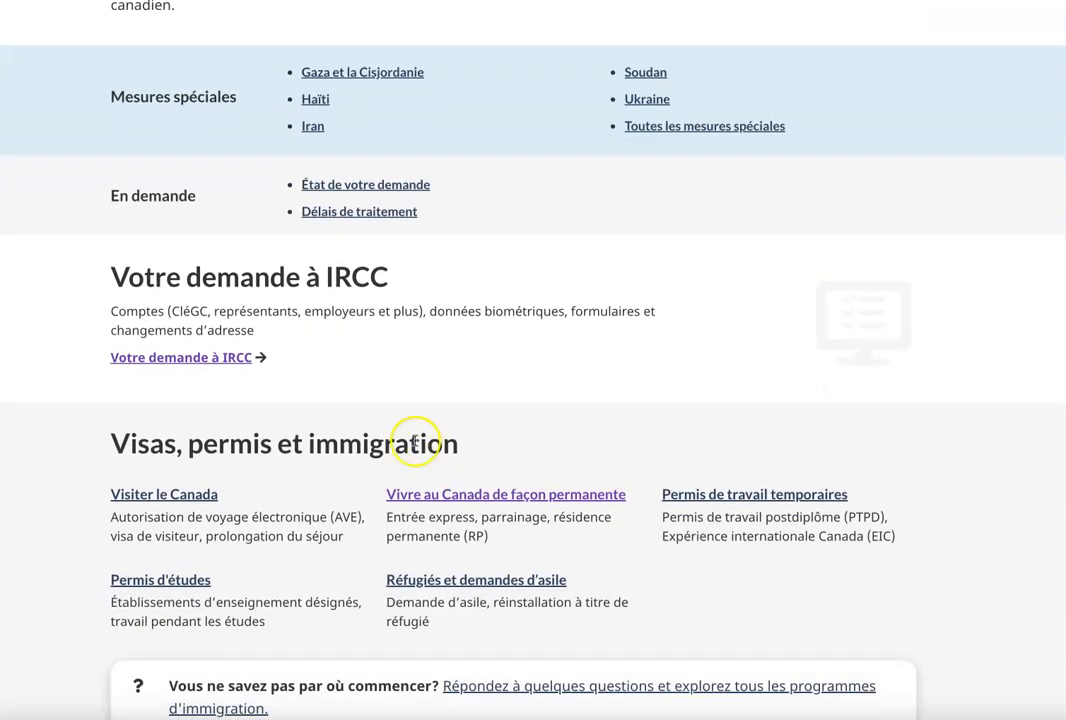
left_click(218, 357)
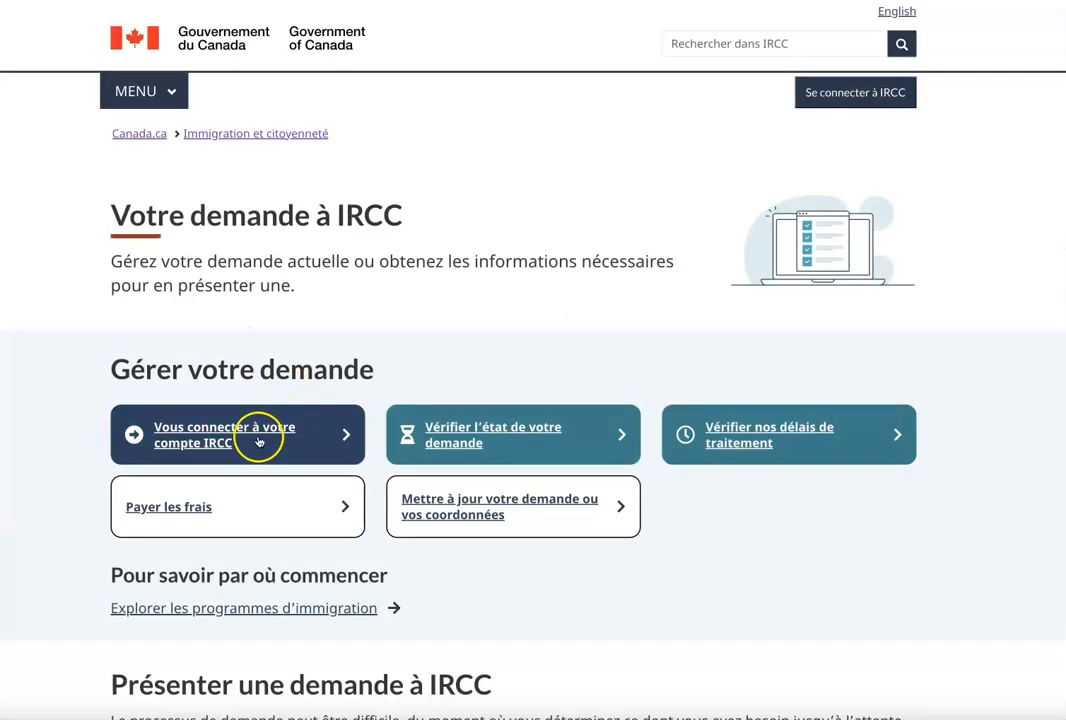
left_click(232, 437)
left_click(316, 382)
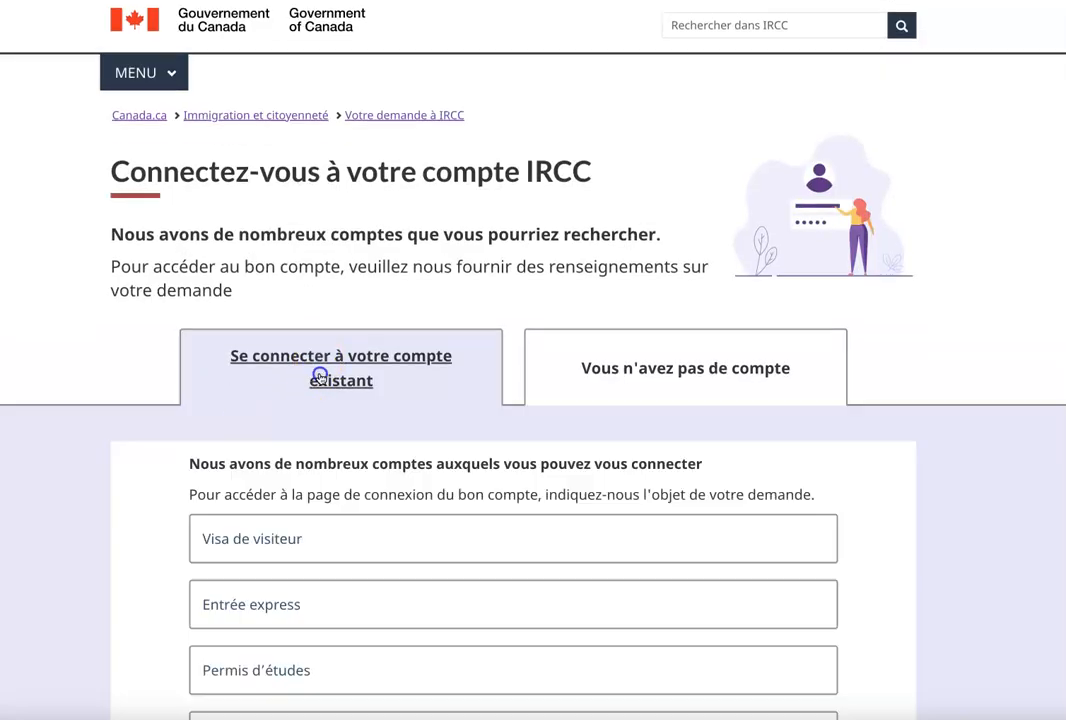
Step: Choose Entrée express, then Compte sécurisé d'IRCC, signing in with a GCKey username and password
scroll(319, 376, "down", 3)
left_click(288, 328)
left_click(265, 273)
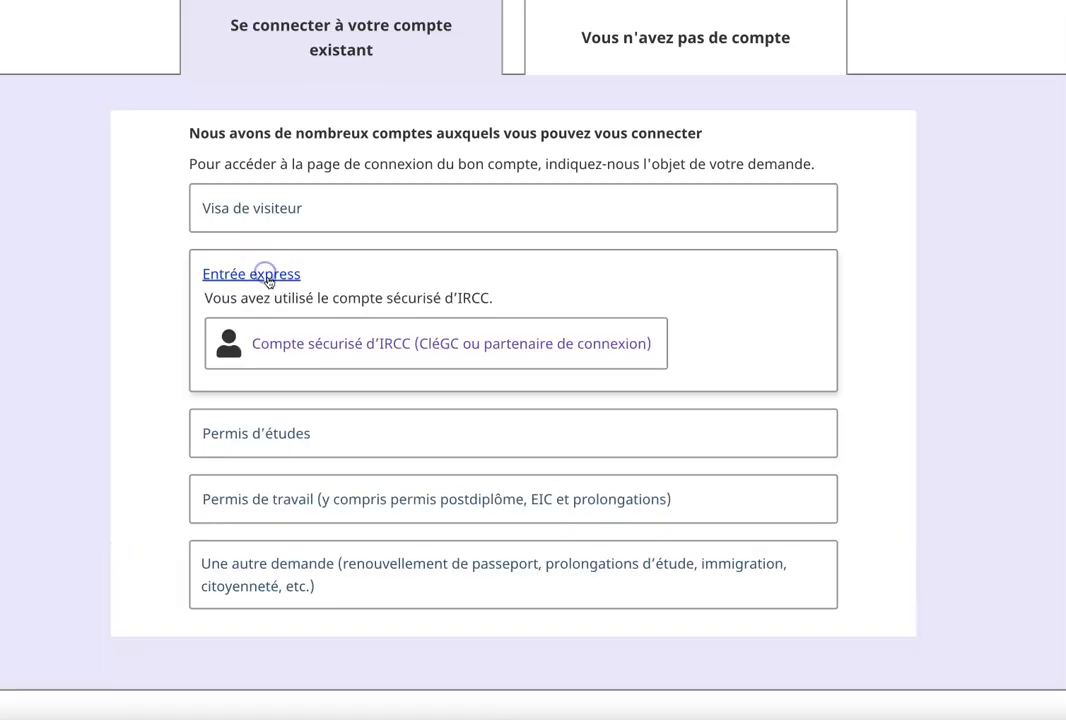
left_click(300, 350)
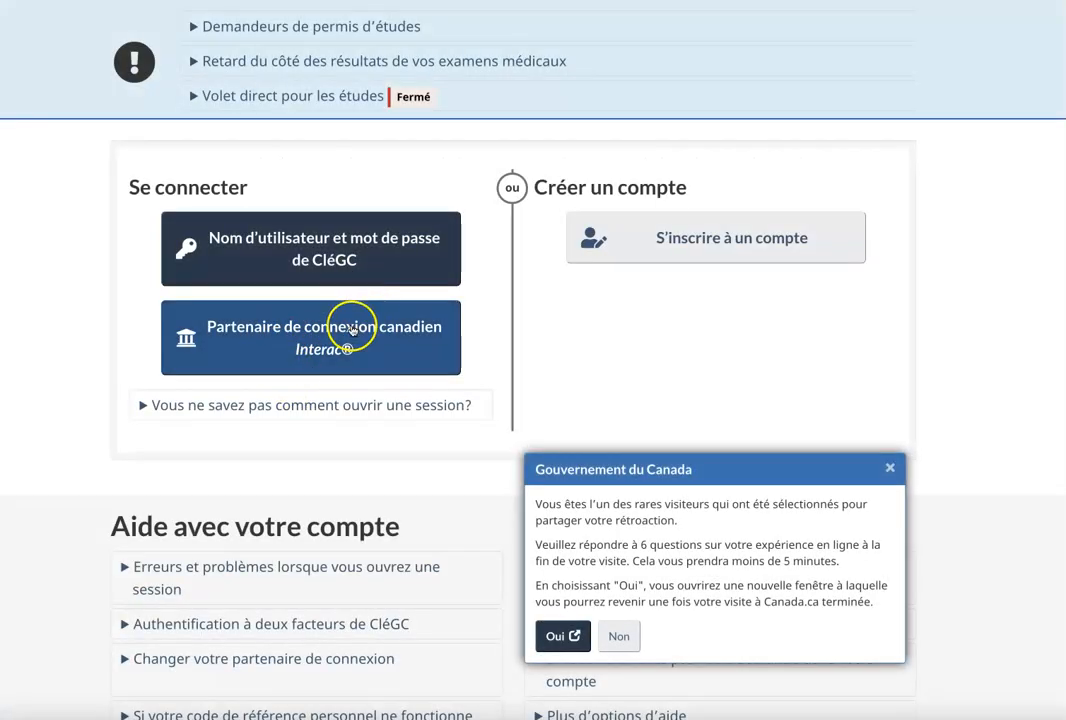
left_click(303, 252)
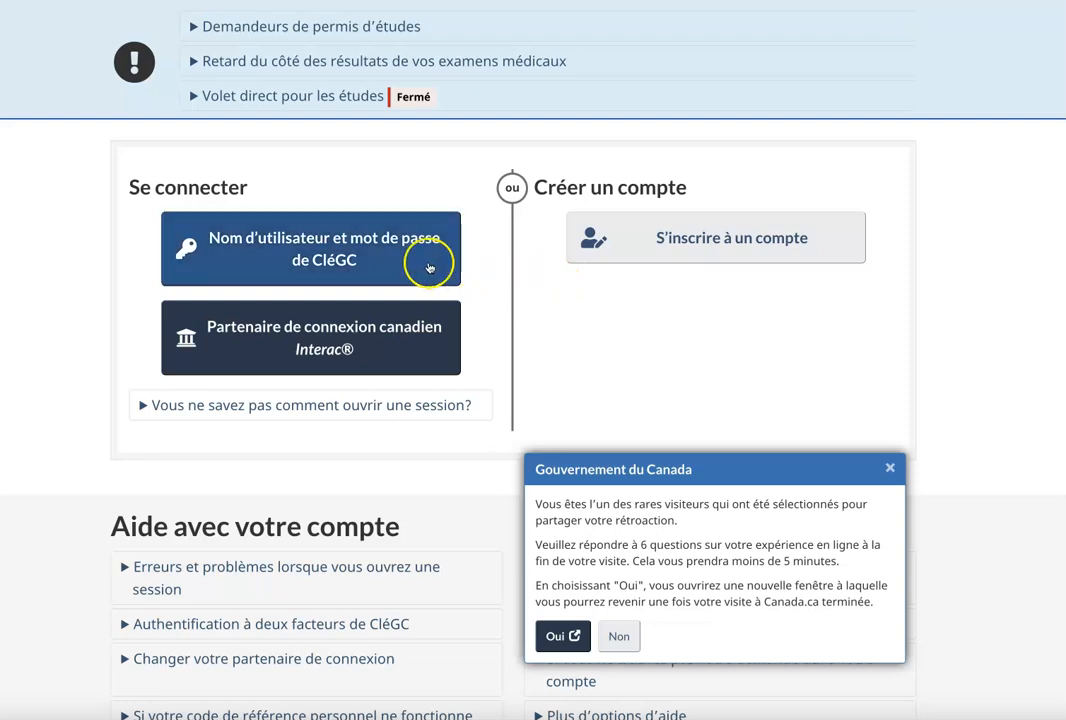
left_click(377, 257)
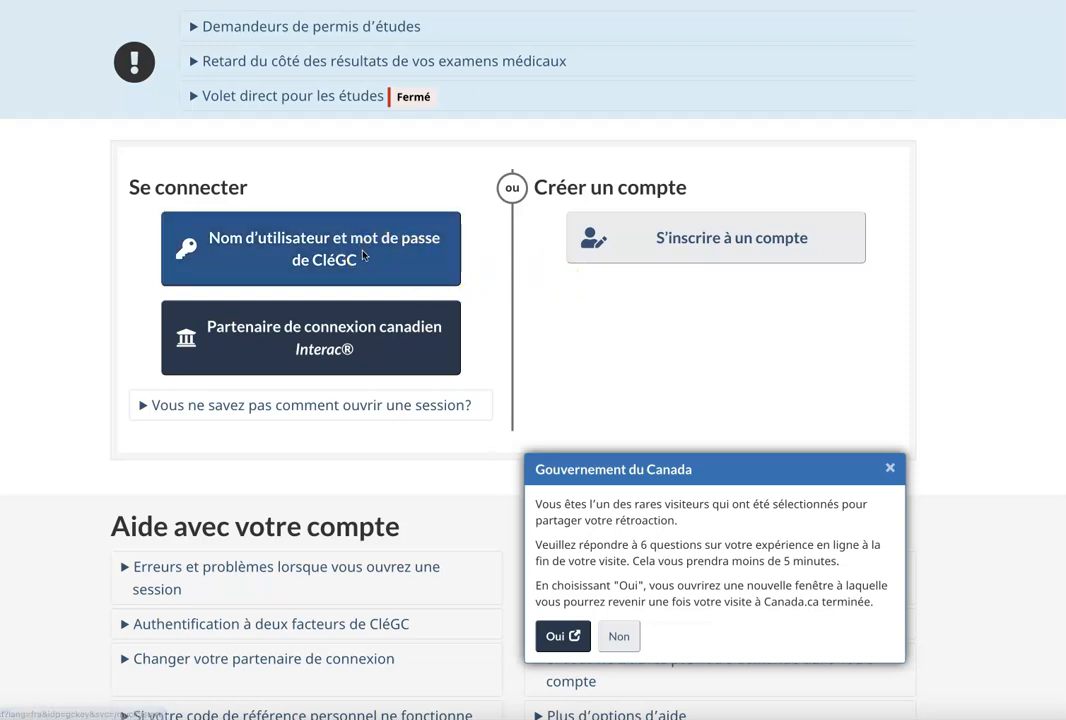
scroll(388, 452, "down", 5)
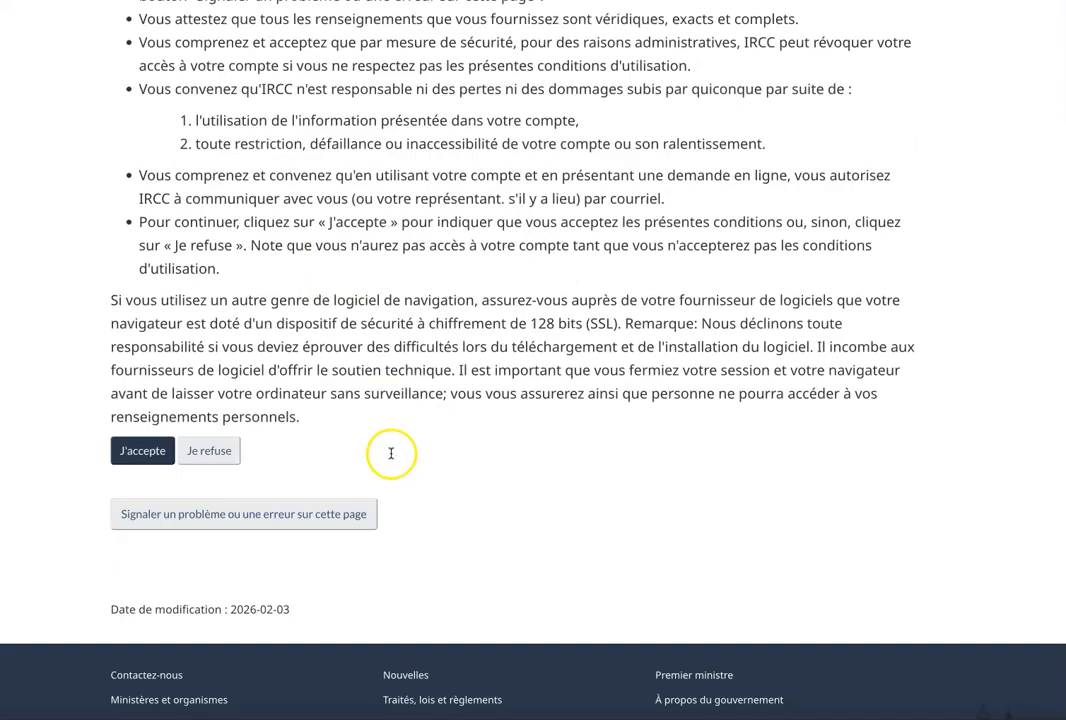
Step: Accept the terms of use and enter the first name, last name and e-mail address
left_click(143, 326)
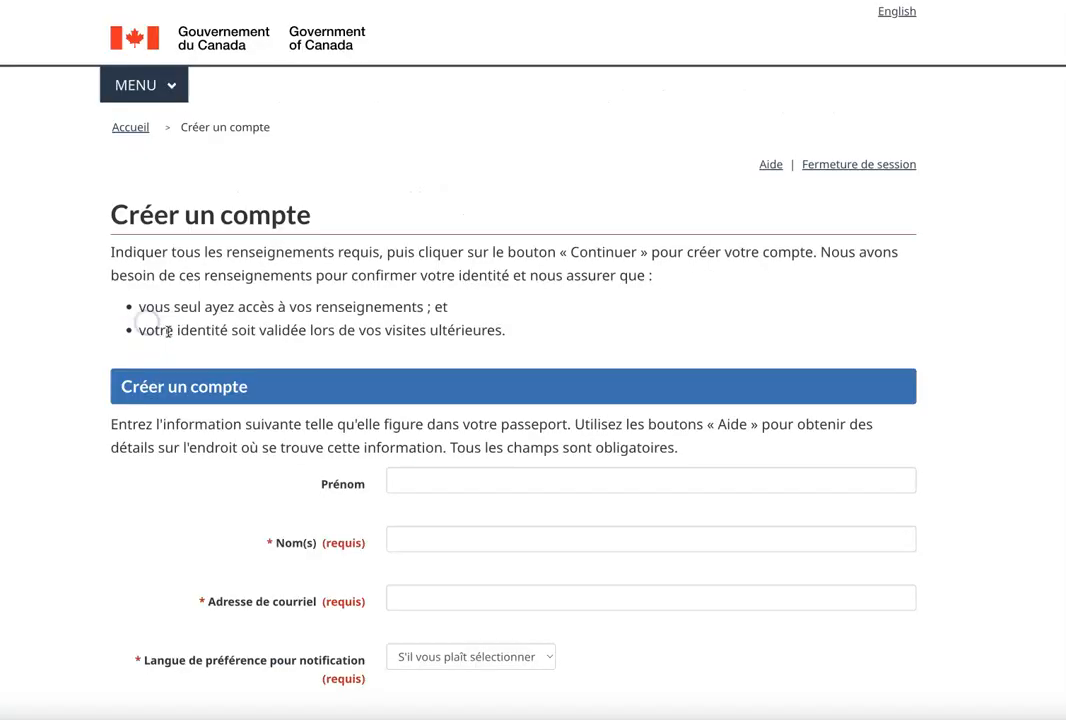
scroll(350, 390, "down", 2)
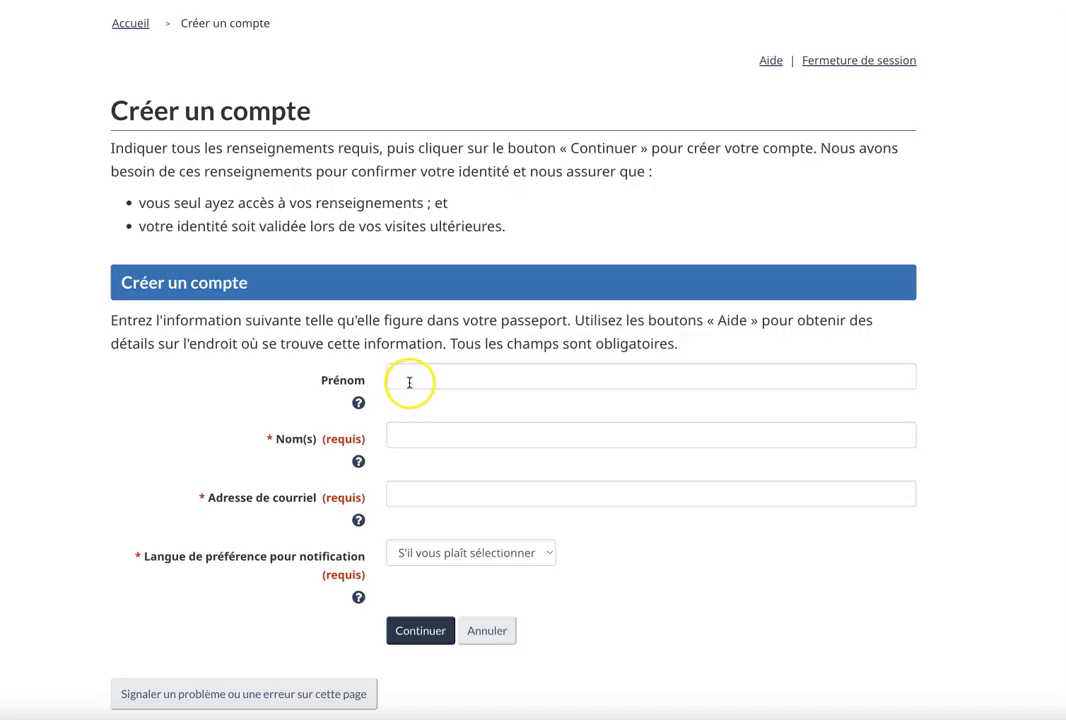
left_click(413, 380)
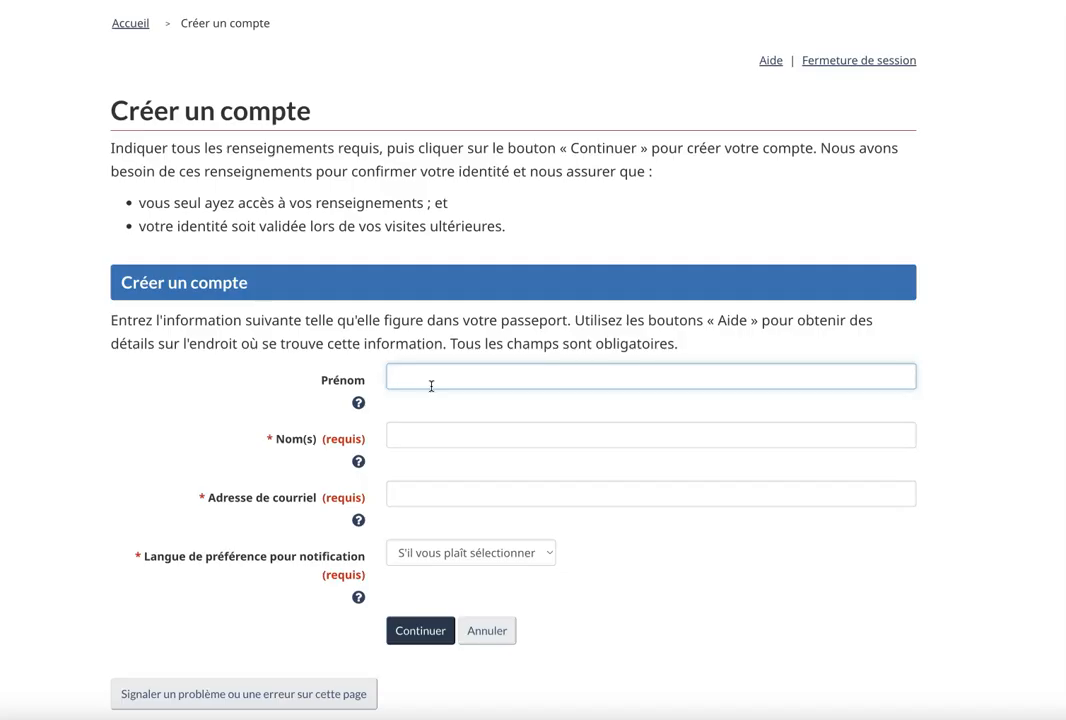
left_click(431, 439)
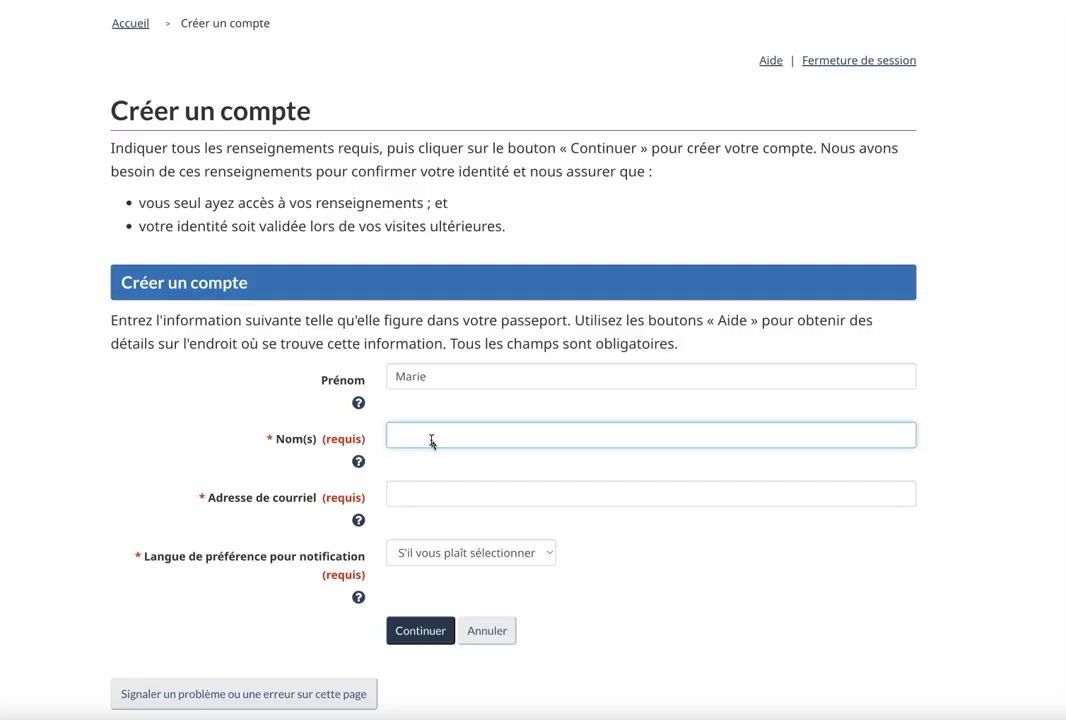
left_click(408, 491)
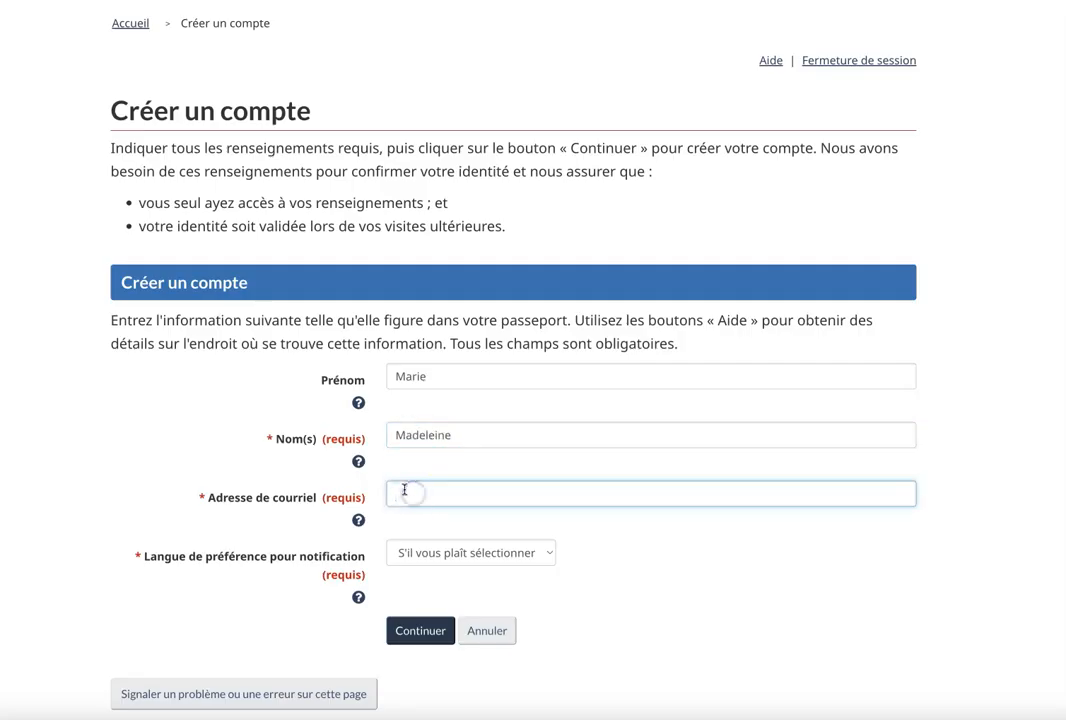
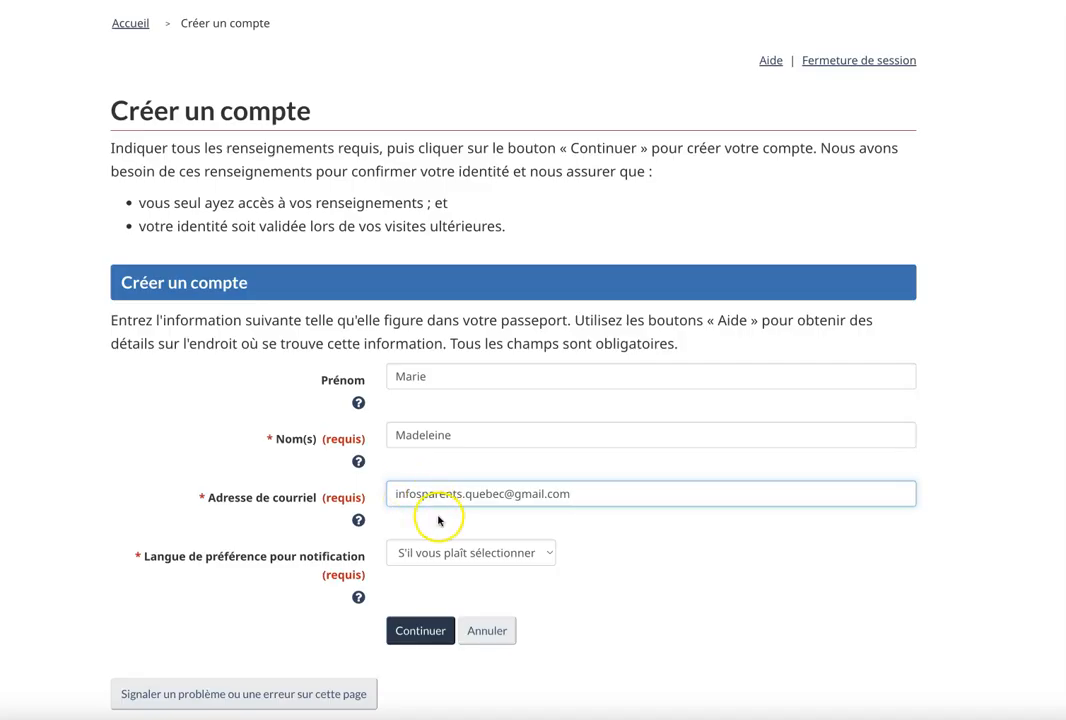
Step: Set the notification language to Français and submit the account details
left_click(452, 556)
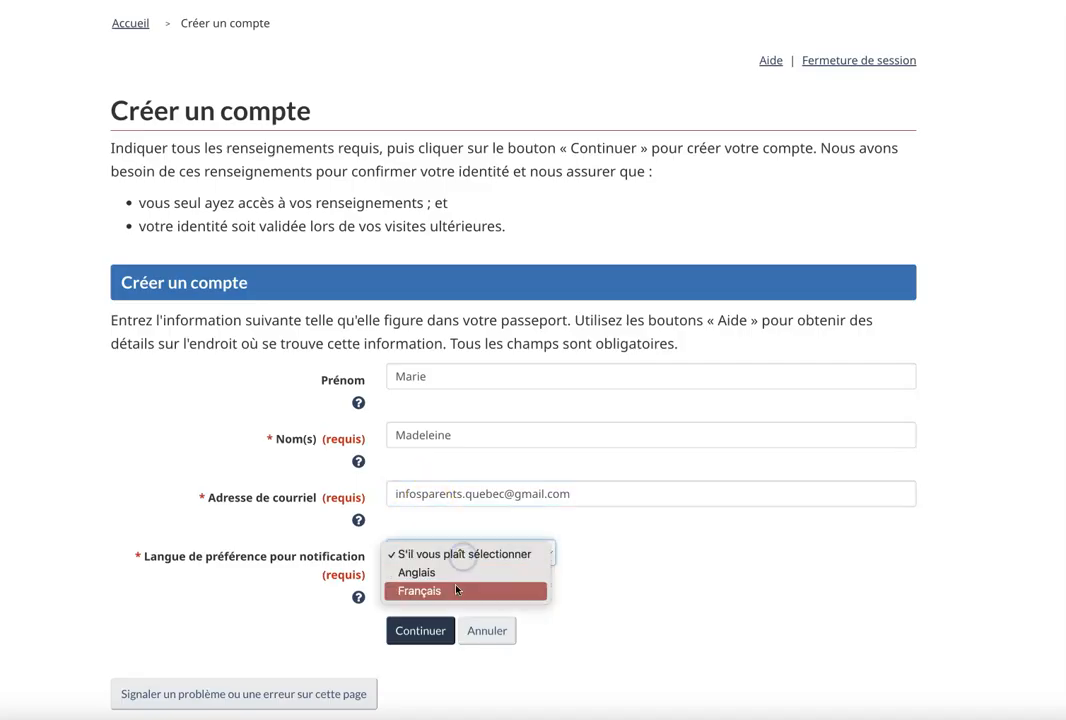
left_click(455, 593)
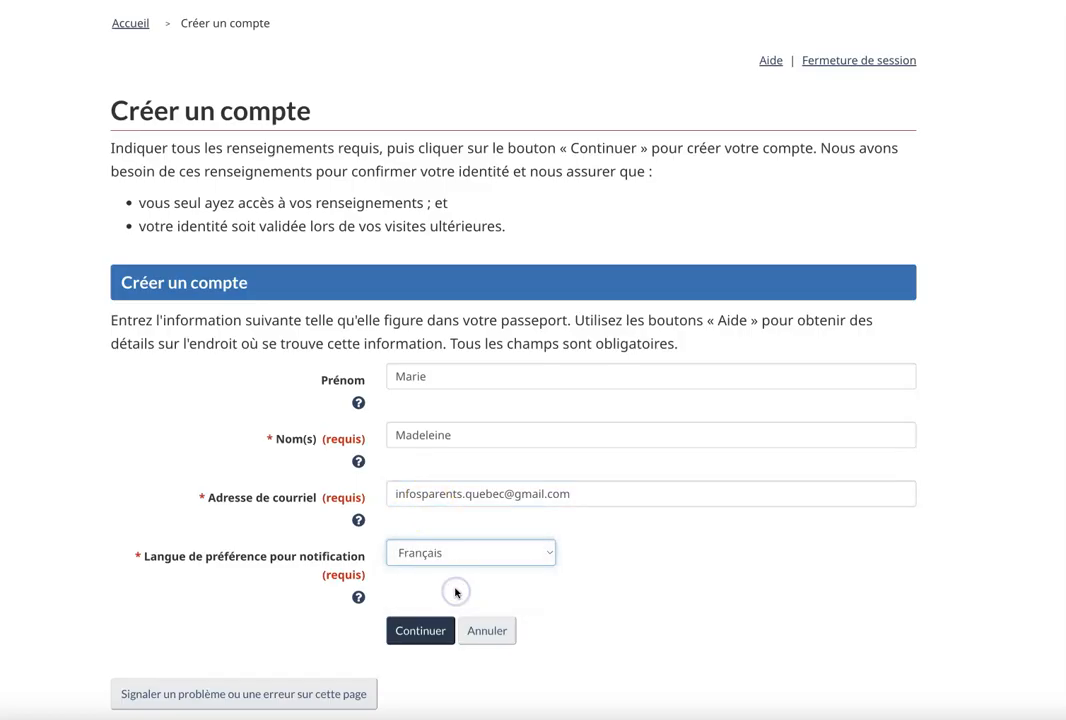
left_click(425, 630)
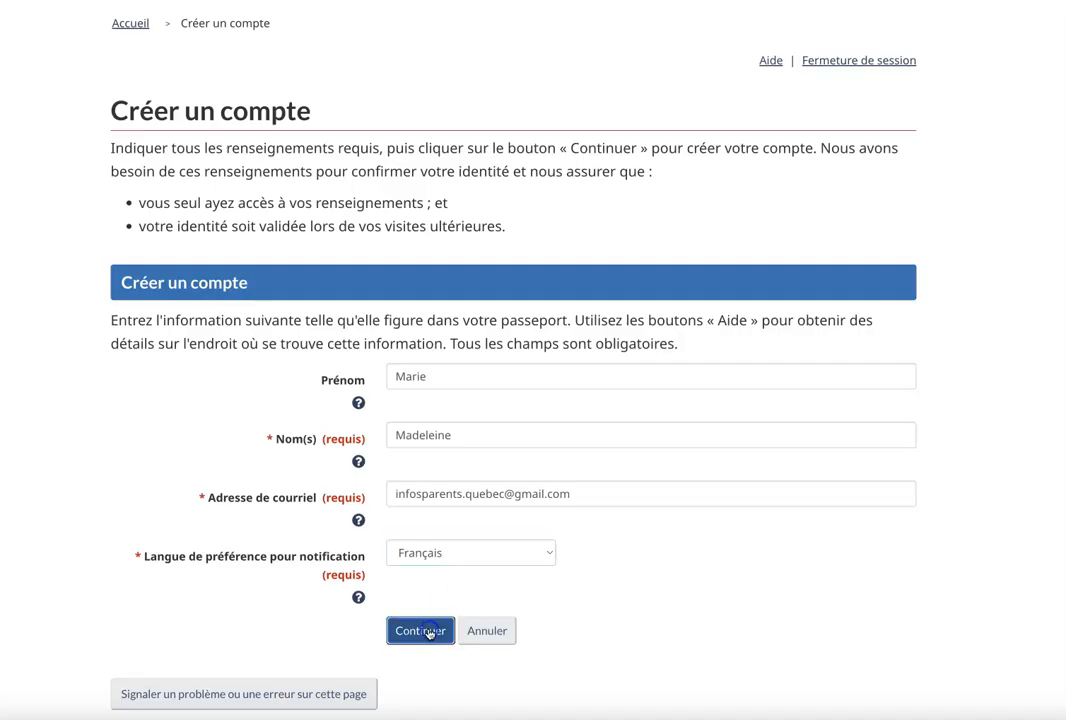
Step: Enter security questions 'nom de ville' and 'nom de voiture' with their answers
left_click(416, 441)
scroll(424, 452, "down", 1)
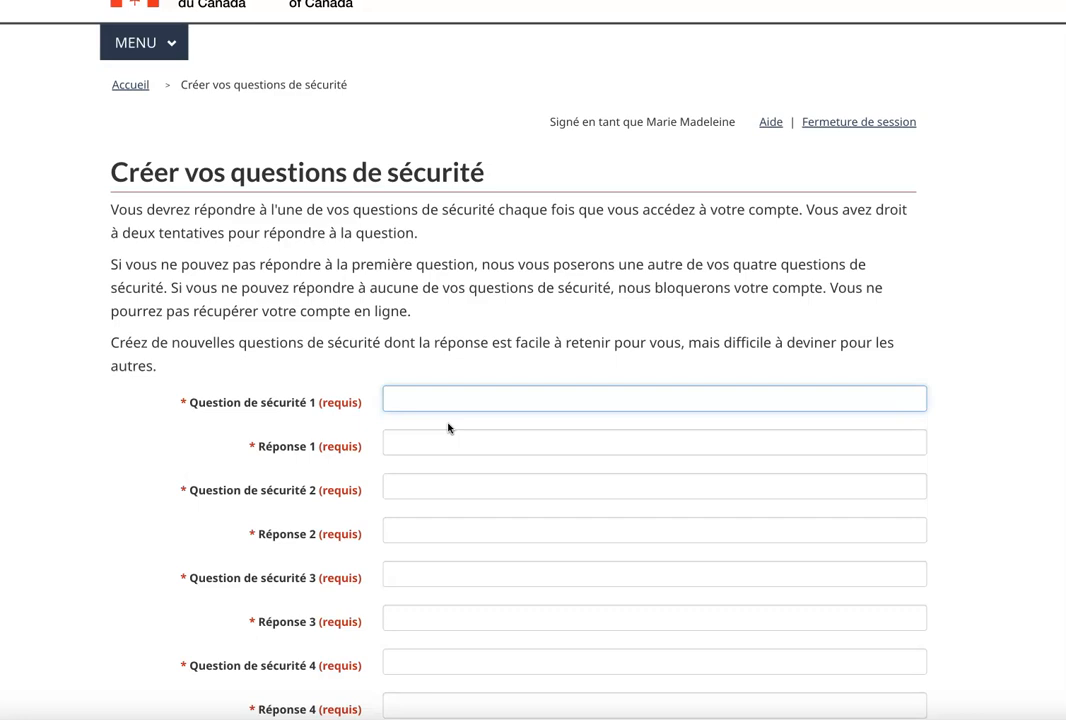
type("nom de ville")
left_click(464, 449)
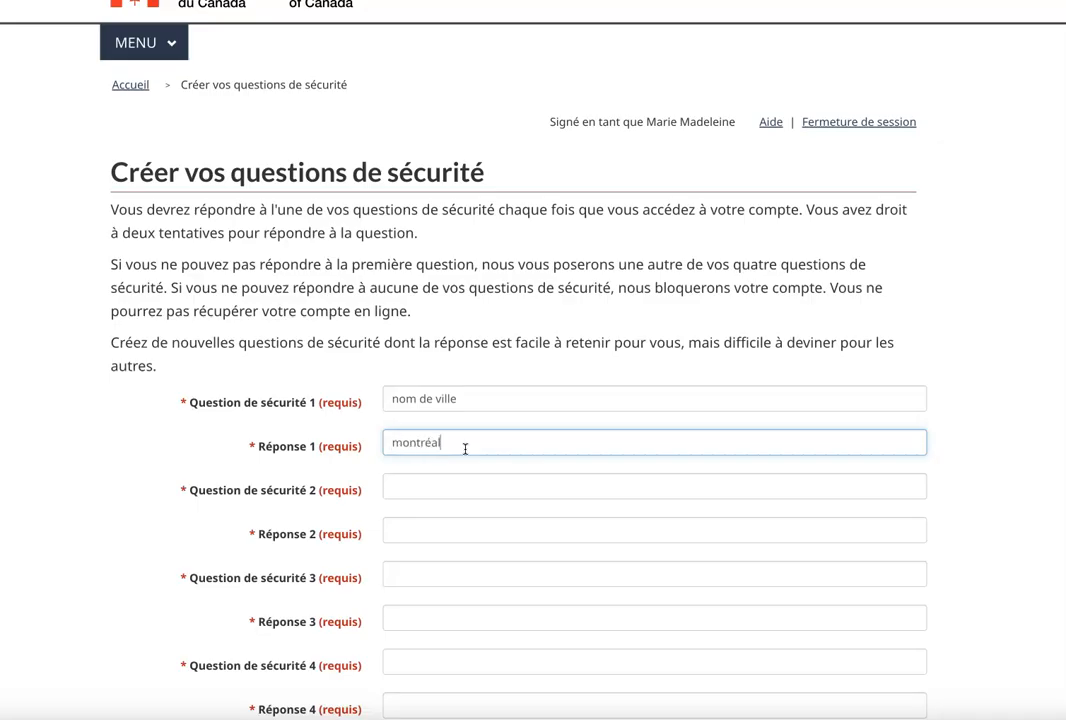
left_click(469, 484)
type("nom de voiture")
left_click(470, 527)
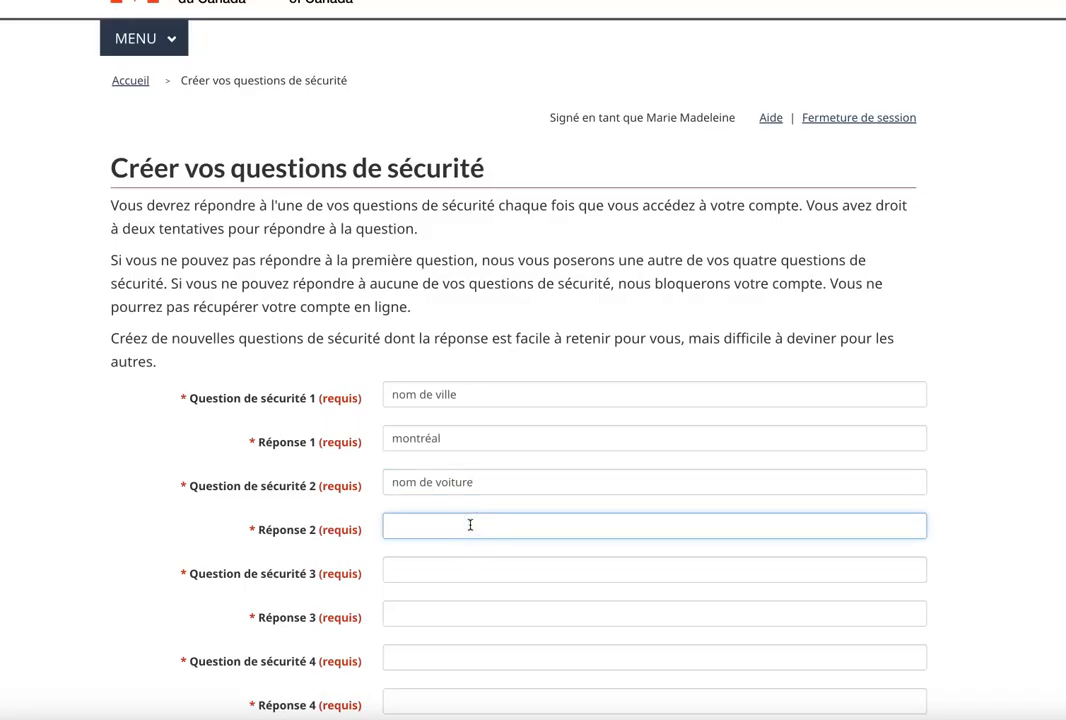
Step: Enter the third and fourth security questions, 'ville de re' and 'nom de pa', with answers
left_click(449, 566)
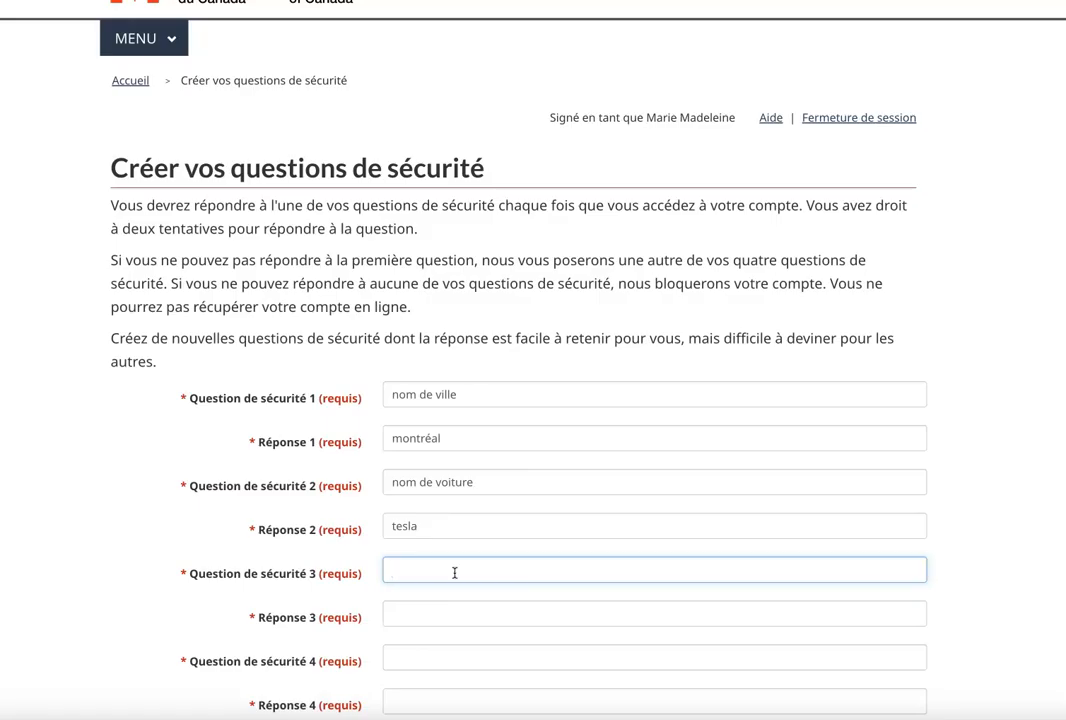
type("ville de reve")
left_click(460, 615)
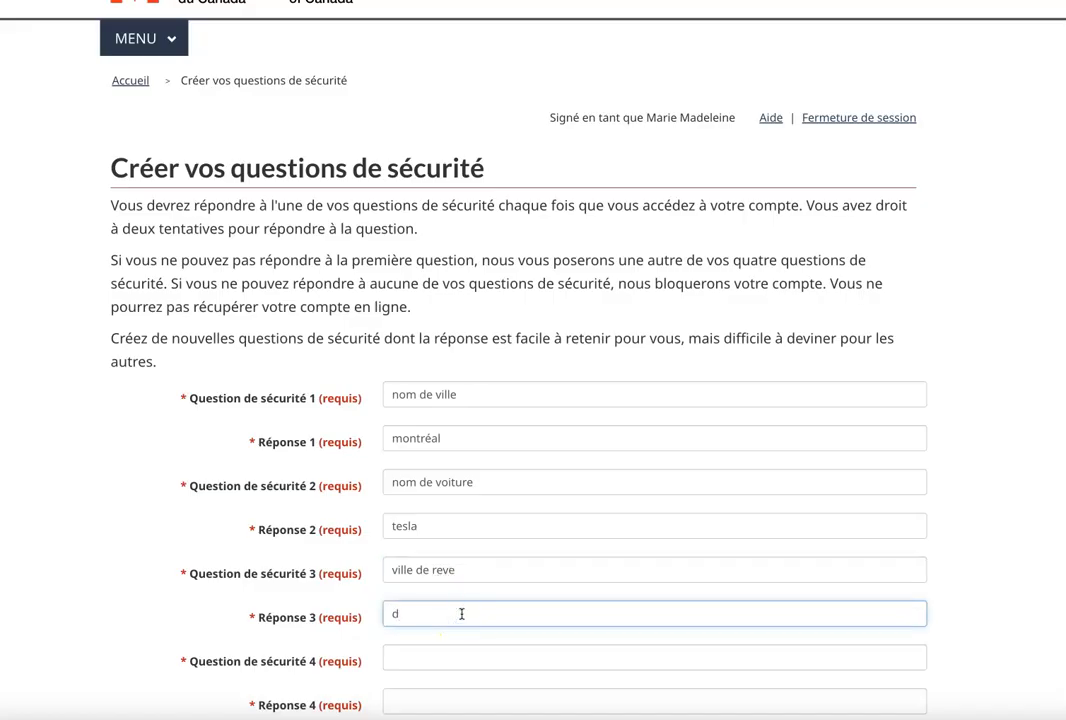
scroll(461, 614, "down", 1)
left_click(438, 623)
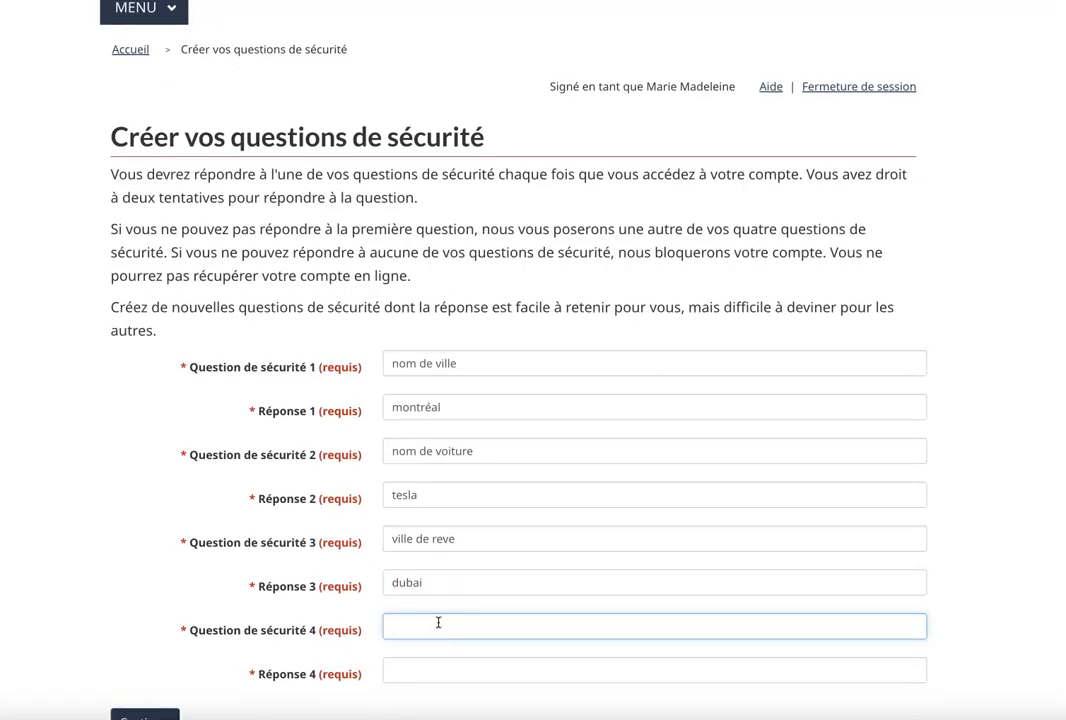
type("nom de pays")
left_click(440, 672)
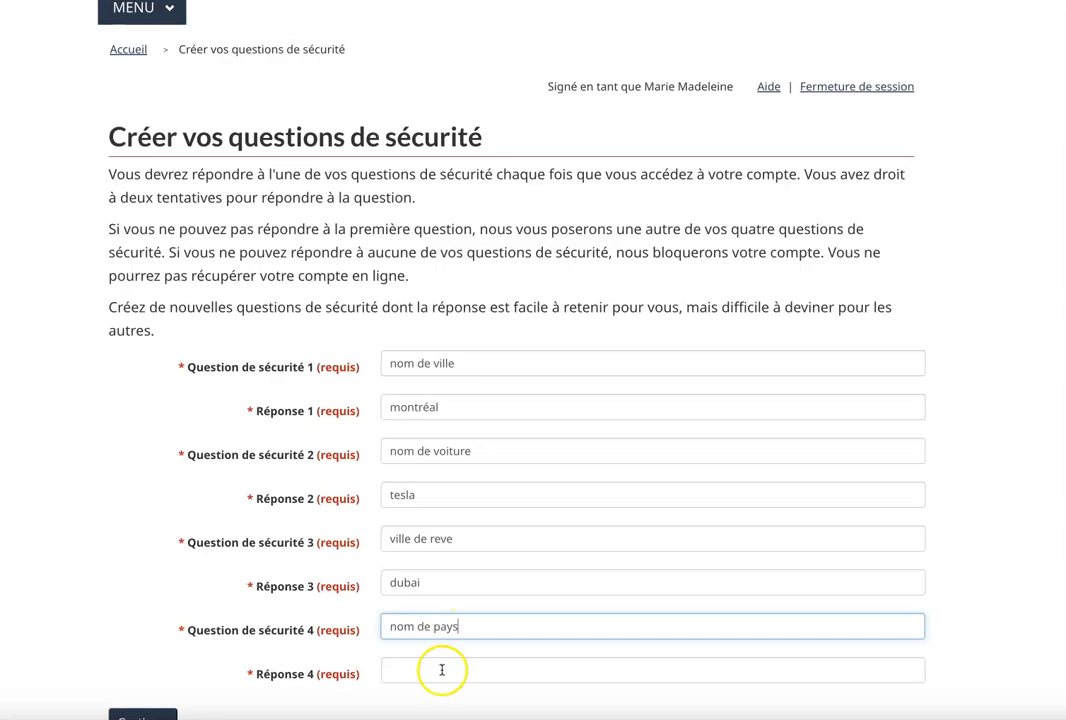
left_click(535, 662)
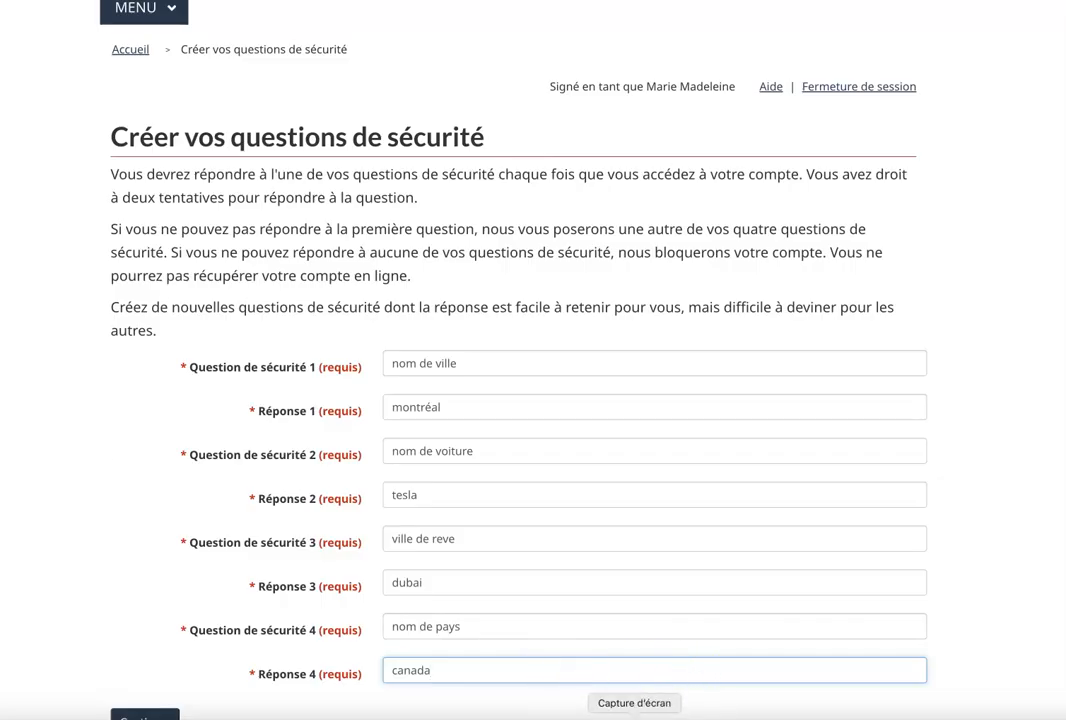
Step: Capture a screenshot of the completed security questions form
left_click(634, 716)
left_click_drag(543, 24, 543, 86)
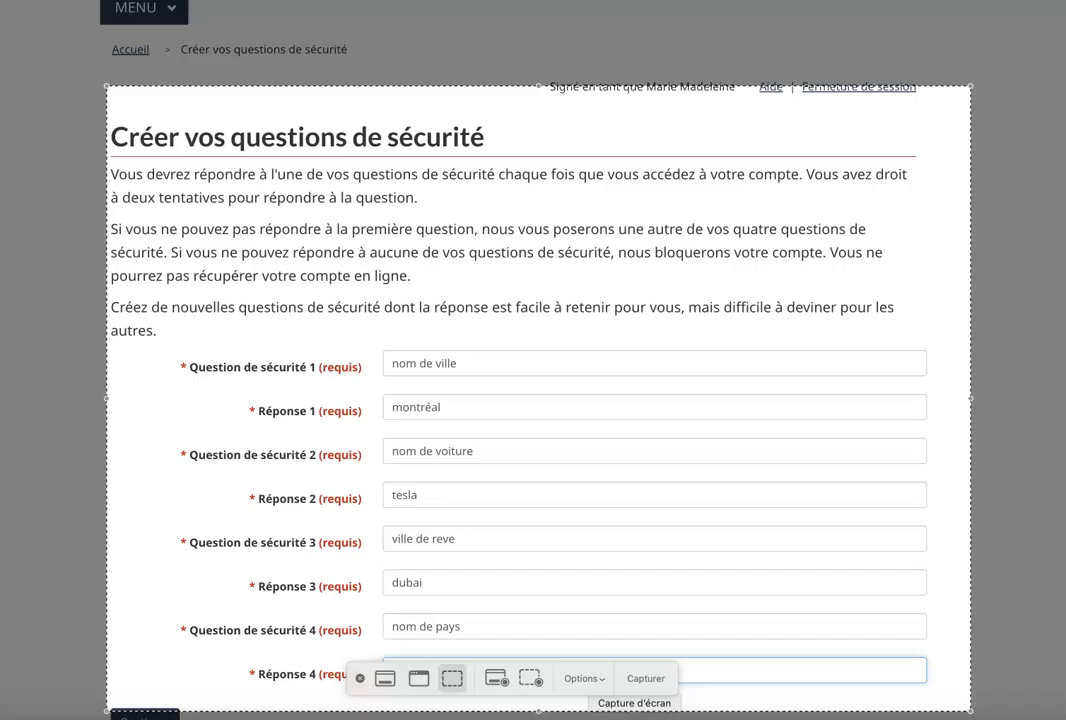
left_click(646, 678)
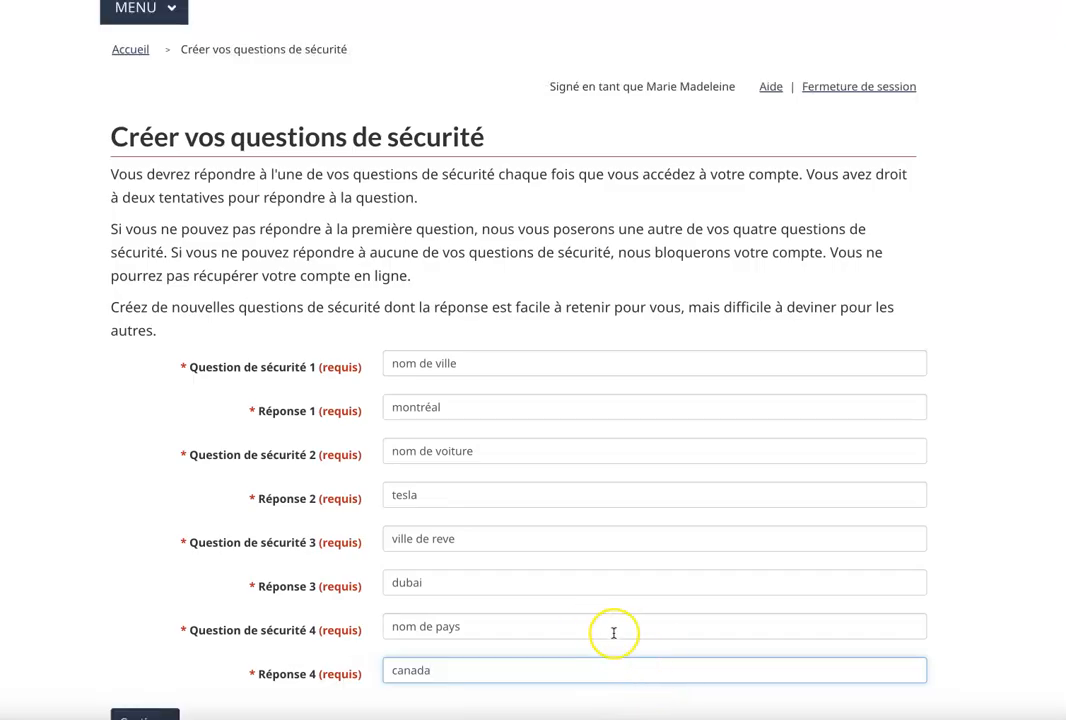
scroll(512, 647, "down", 5)
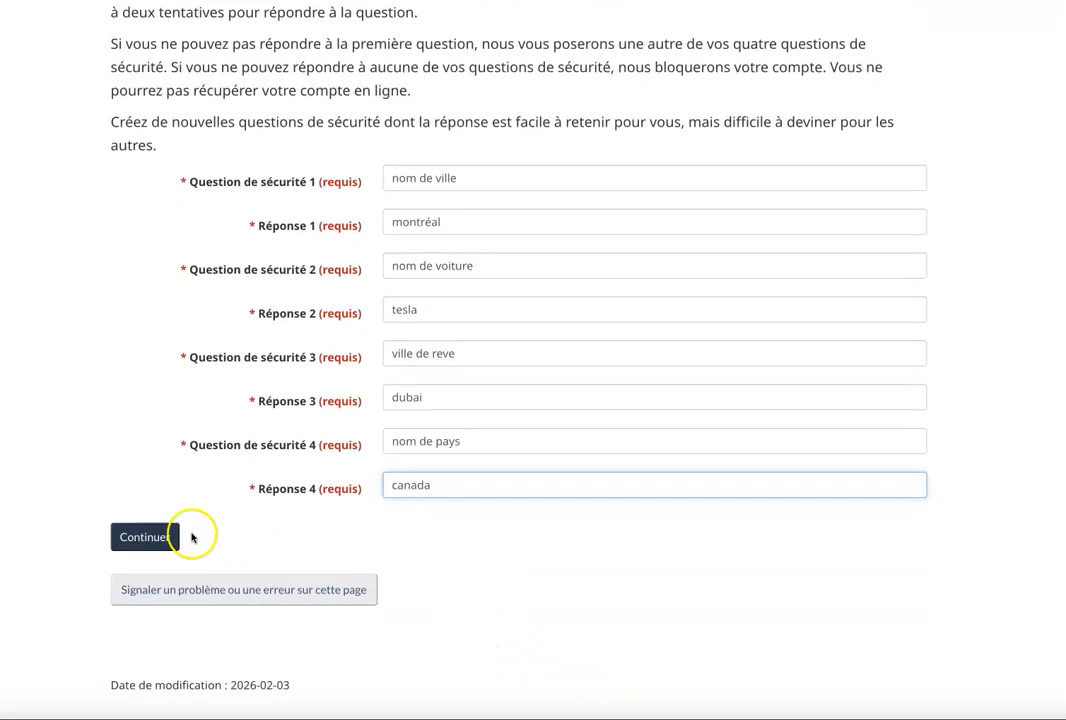
Step: Submit the four security questions and review the new account's Liste personnelle page
left_click(121, 531)
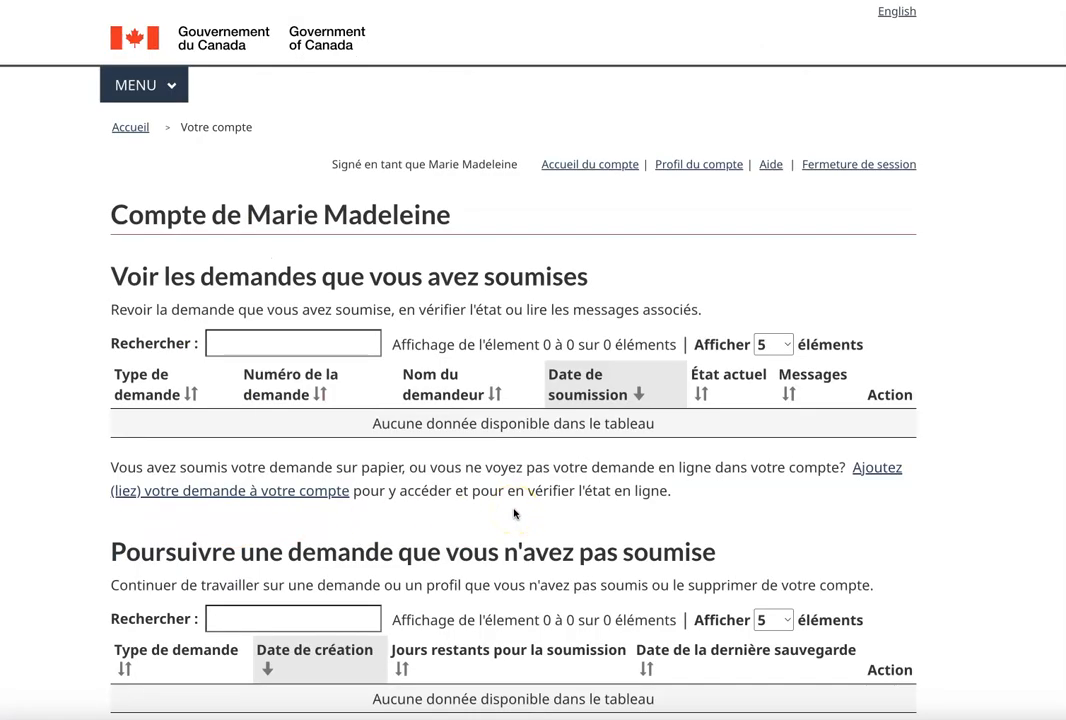
scroll(510, 525, "down", 1)
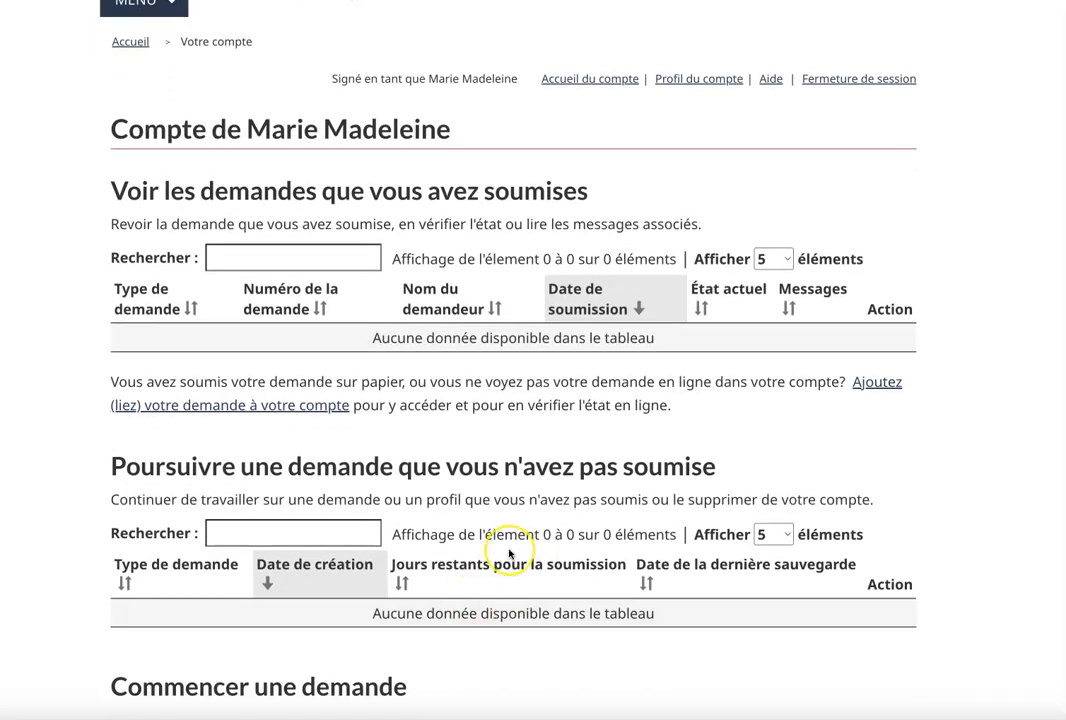
scroll(515, 555, "down", 1)
scroll(509, 553, "down", 3)
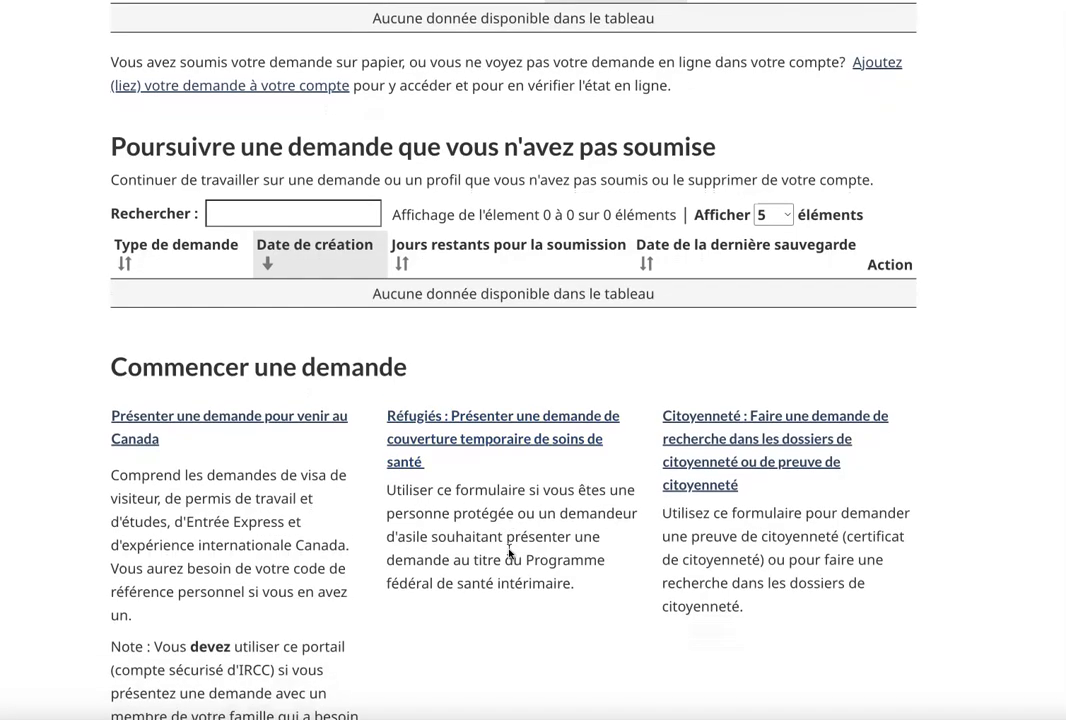
scroll(509, 553, "up", 2)
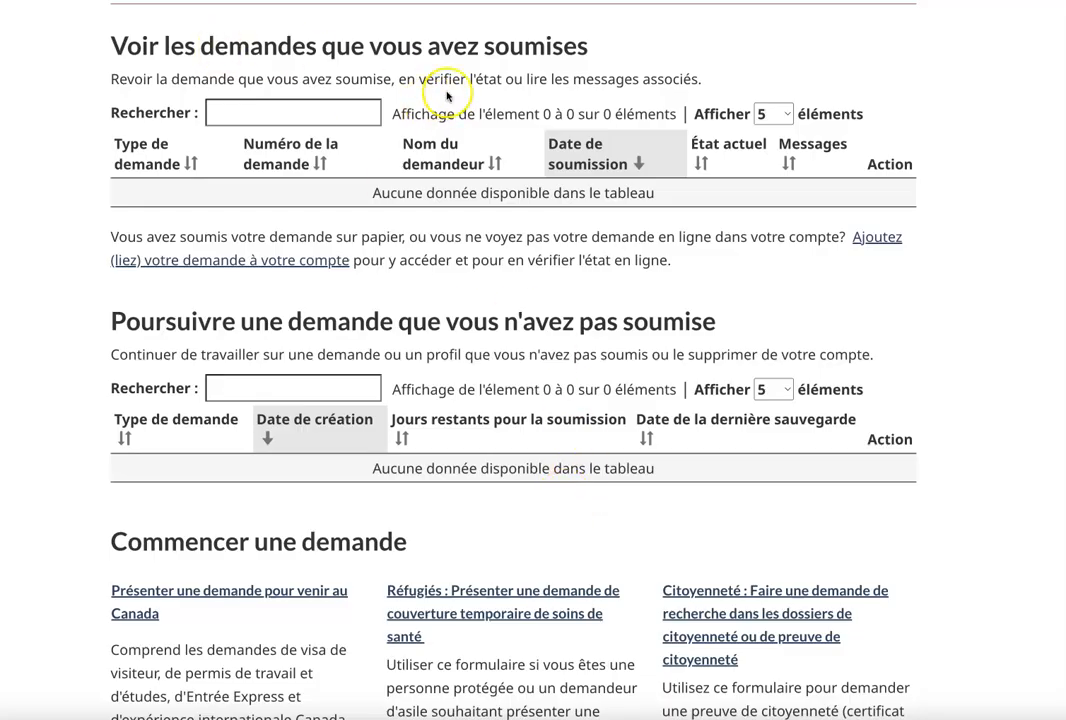
scroll(403, 329, "down", 3)
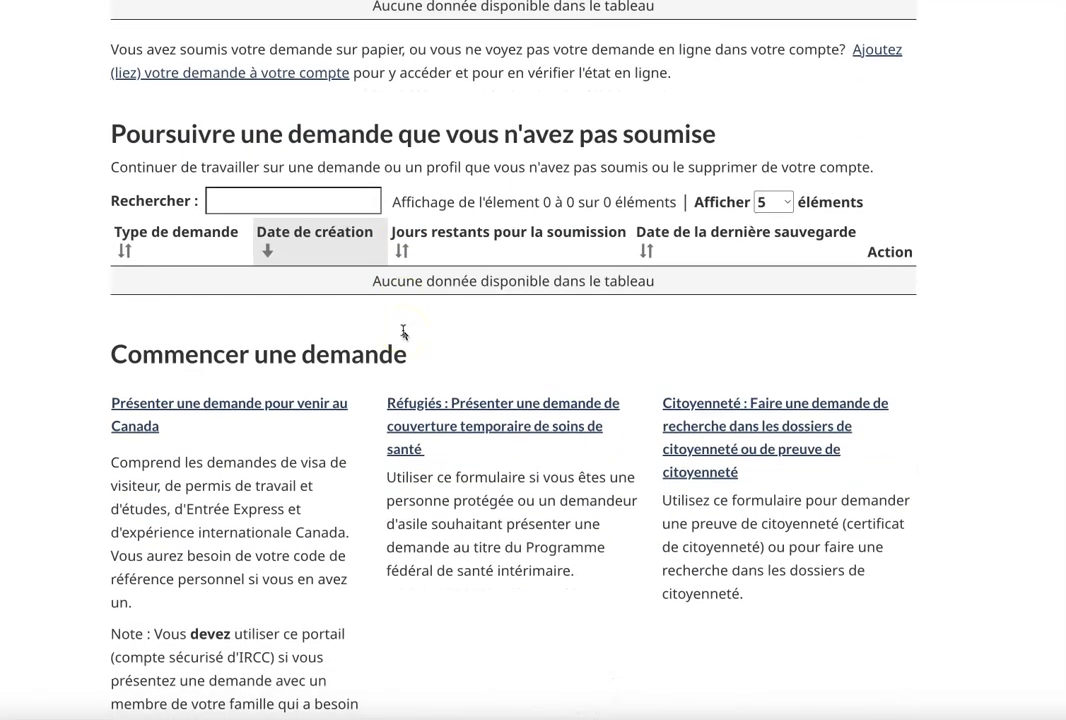
scroll(403, 335, "down", 1)
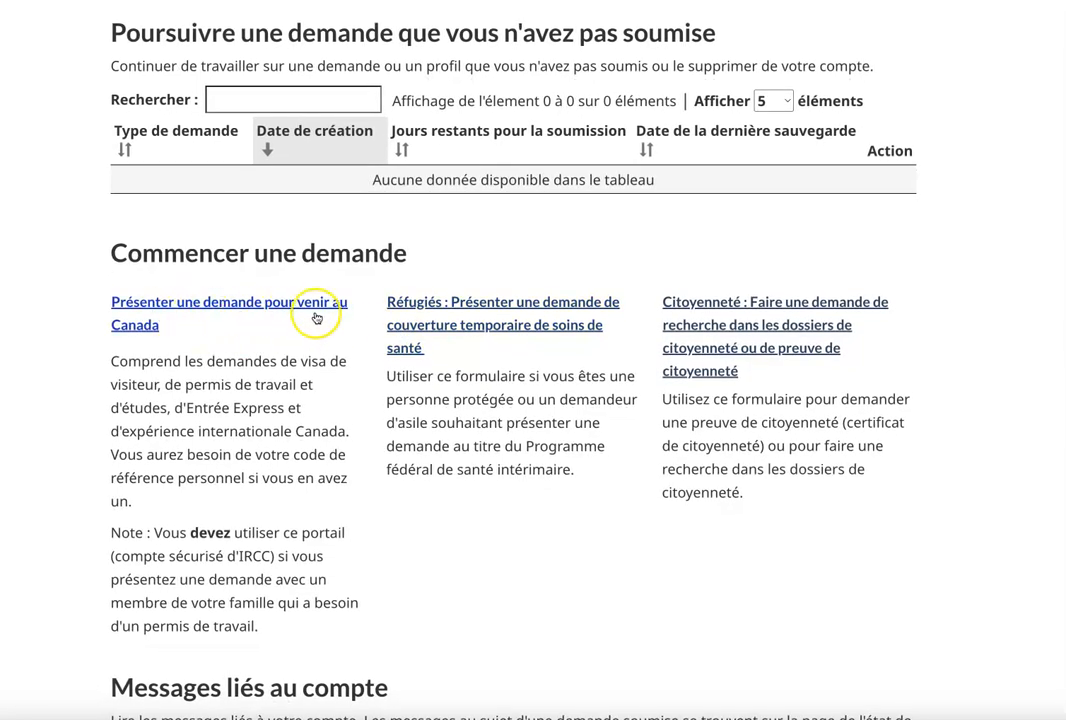
scroll(252, 352, "down", 2)
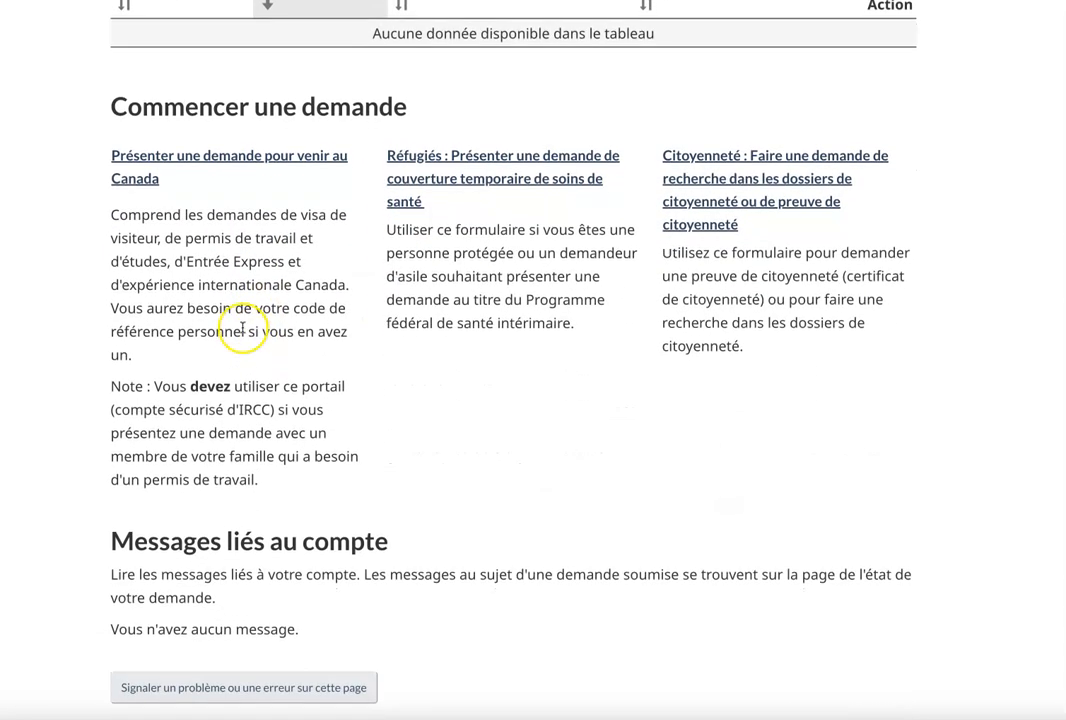
scroll(209, 281, "down", 1)
scroll(209, 281, "up", 2)
Step: Start an application to come to Canada and select the personal reference code field
left_click(198, 199)
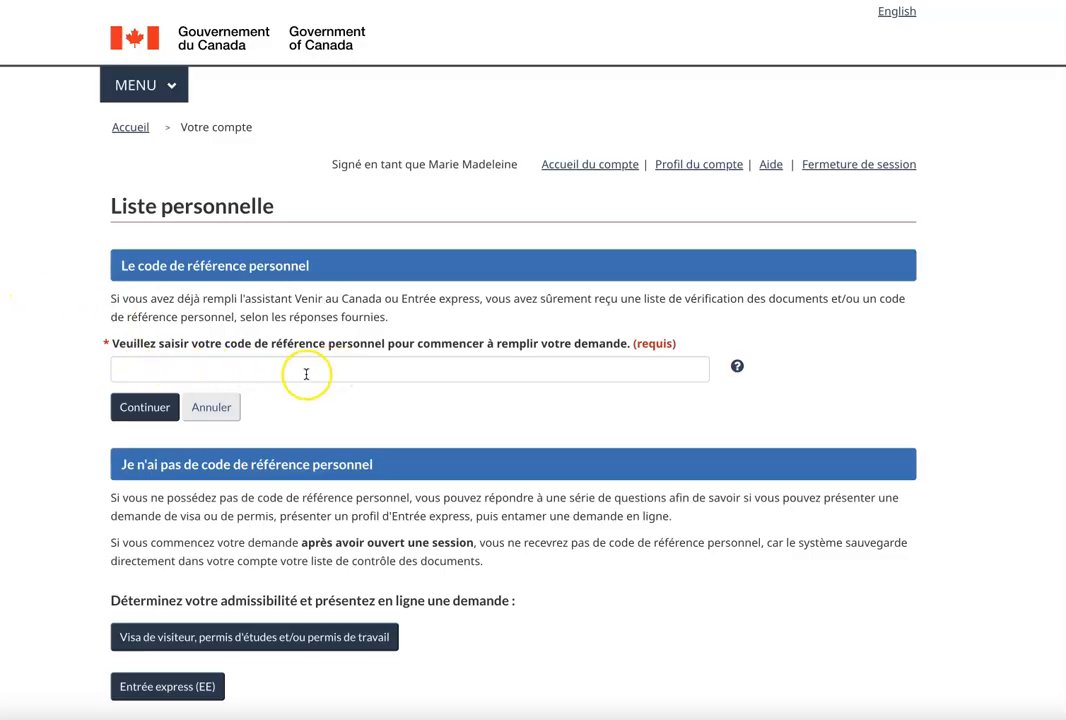
scroll(361, 396, "down", 3)
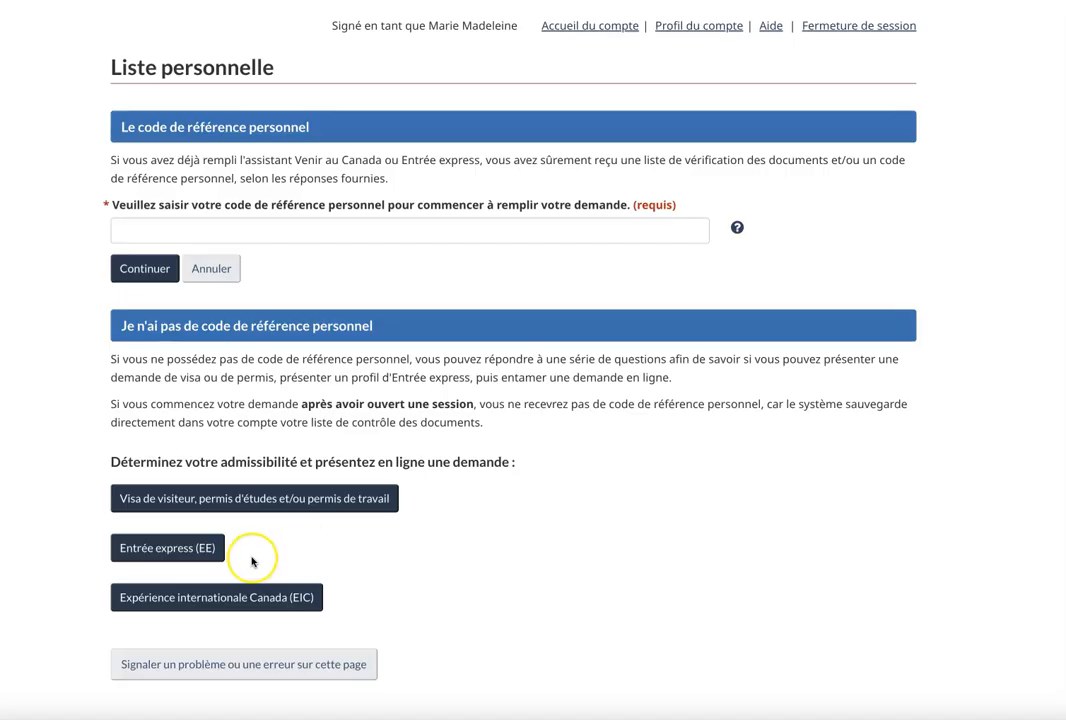
scroll(288, 561, "up", 3)
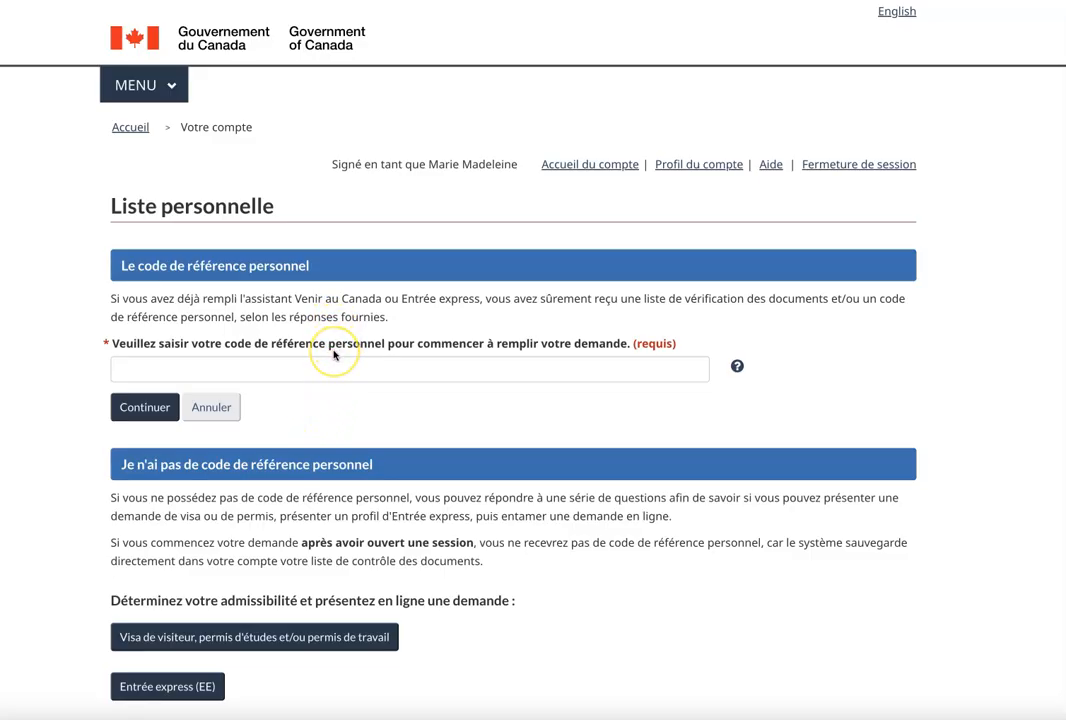
left_click(333, 369)
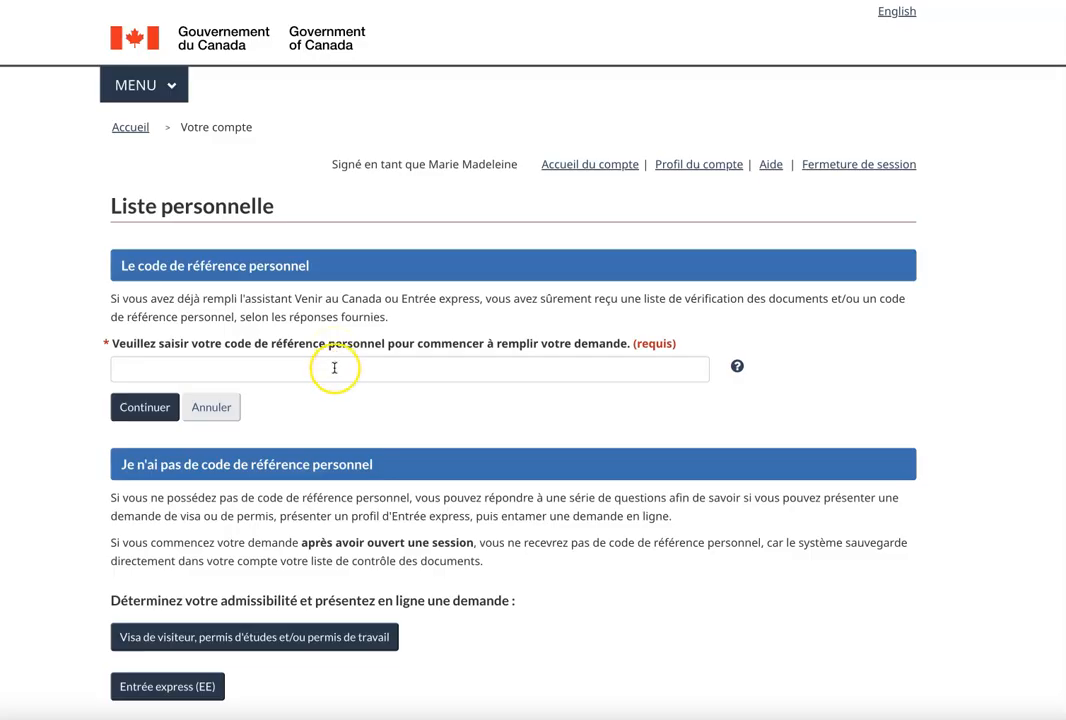